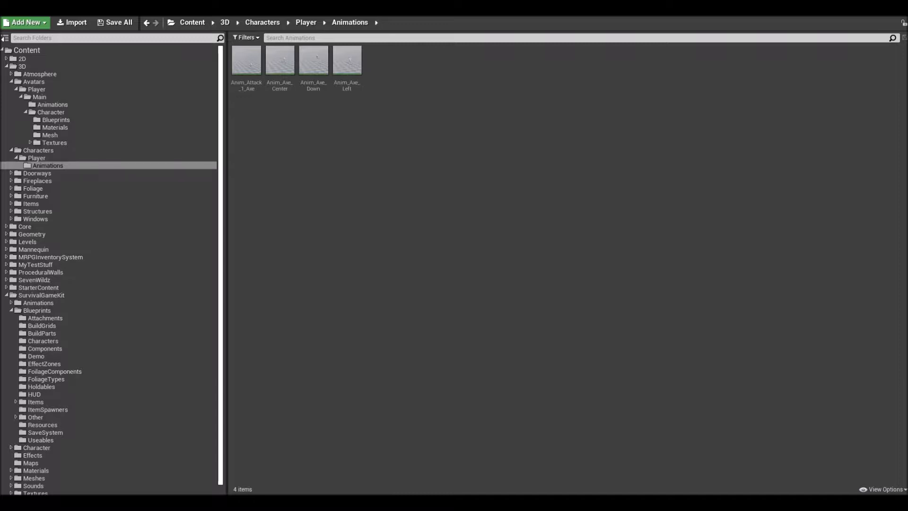
Switch to the browser and skim the AnswerHub guide on importing a single animation made in Blender.
key(alt+Tab)
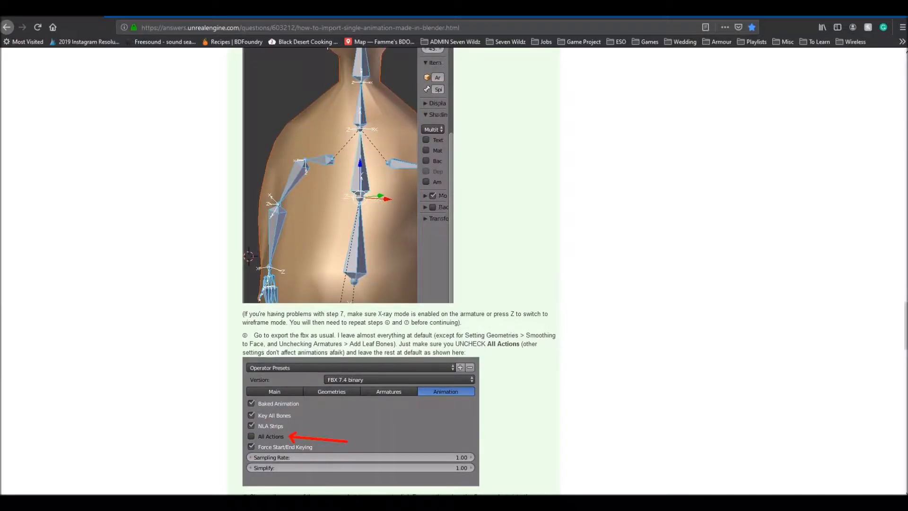
scroll(398, 270, up, 20)
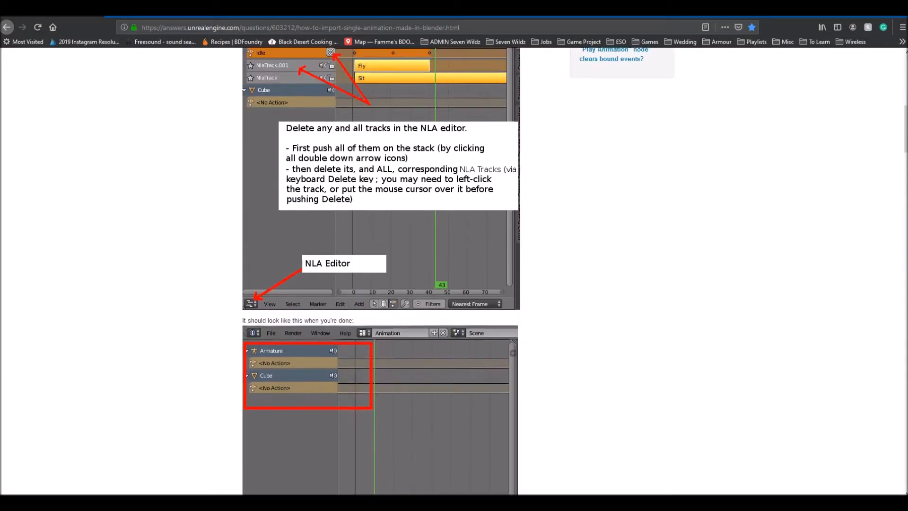
scroll(397, 270, up, 9)
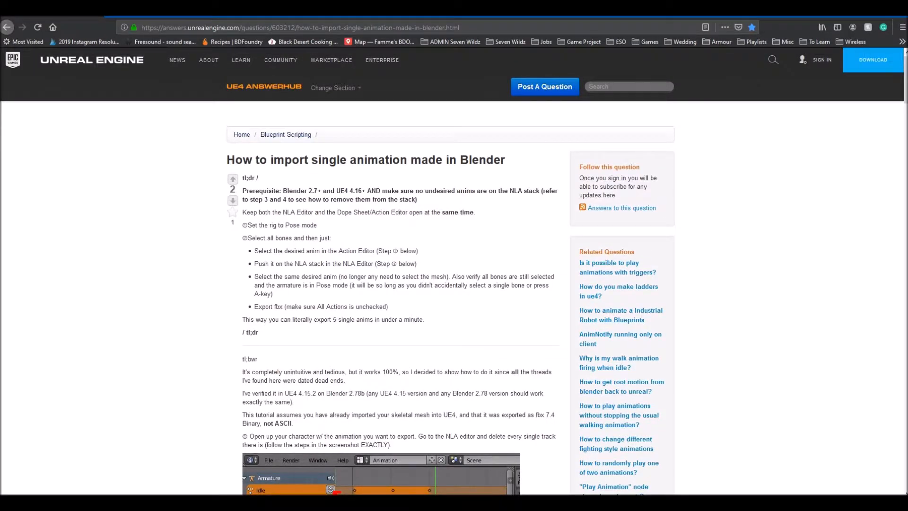
drag(235, 160, 429, 160)
scroll(397, 269, down, 13)
scroll(395, 270, down, 4)
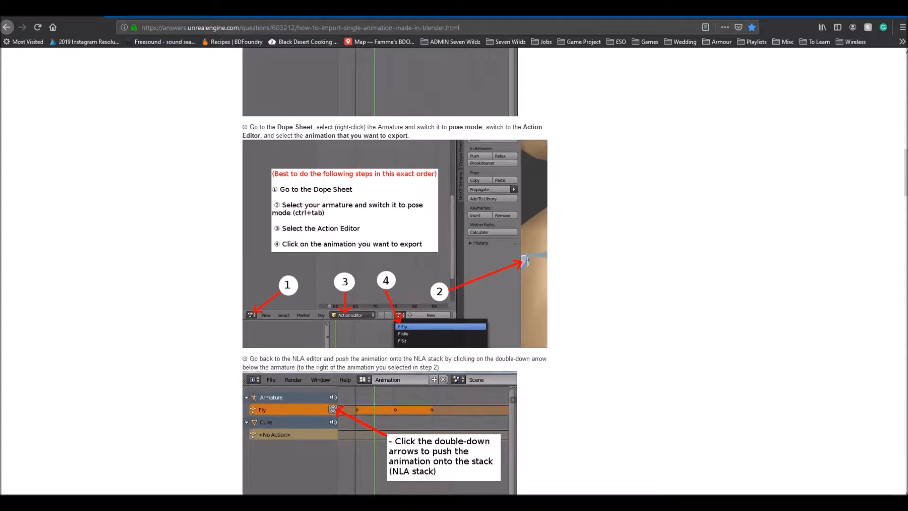
scroll(395, 269, up, 2)
scroll(395, 270, down, 11)
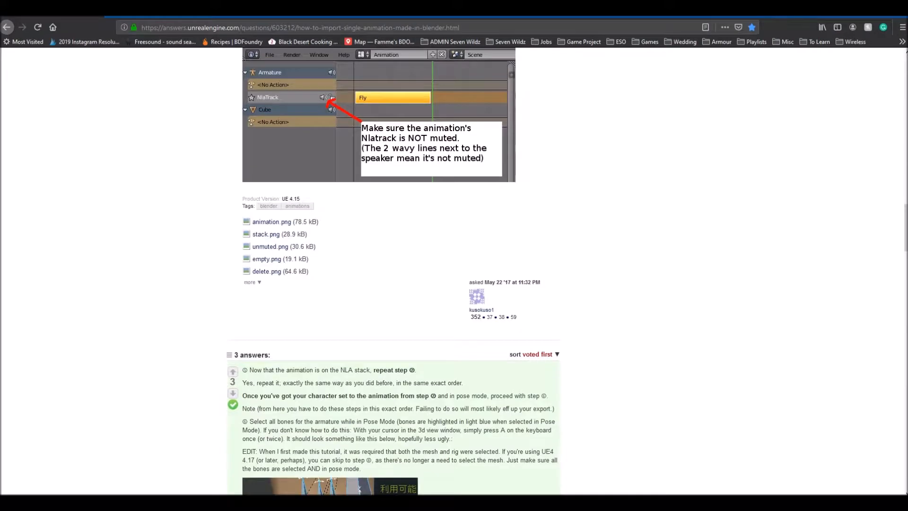
scroll(395, 270, up, 20)
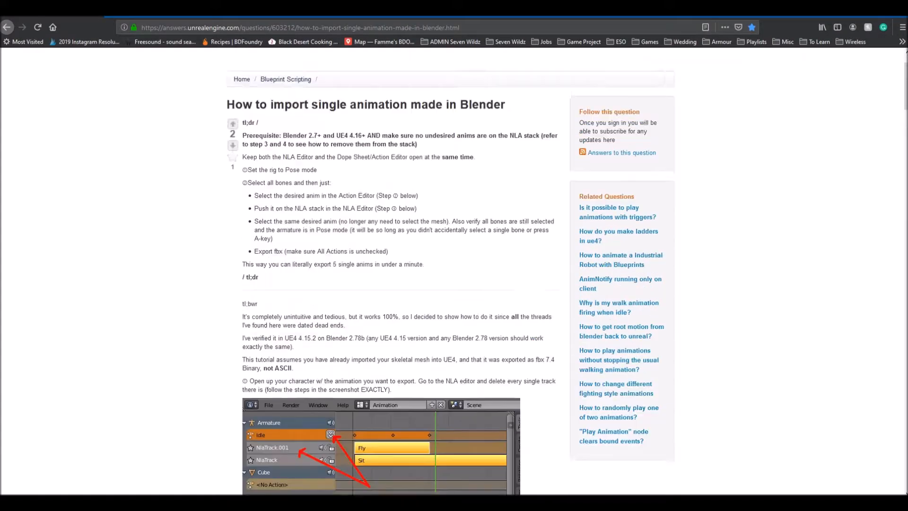
Examine the guide's instructions for clearing NLA tracks, choosing the action in the Dope Sheet and pushing it onto the NLA stack.
key(ctrl+a)
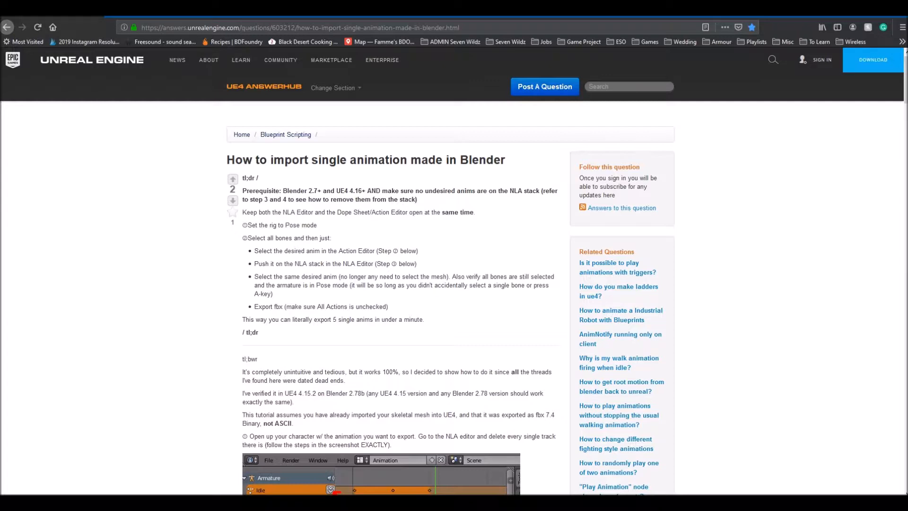
scroll(454, 271, down, 7)
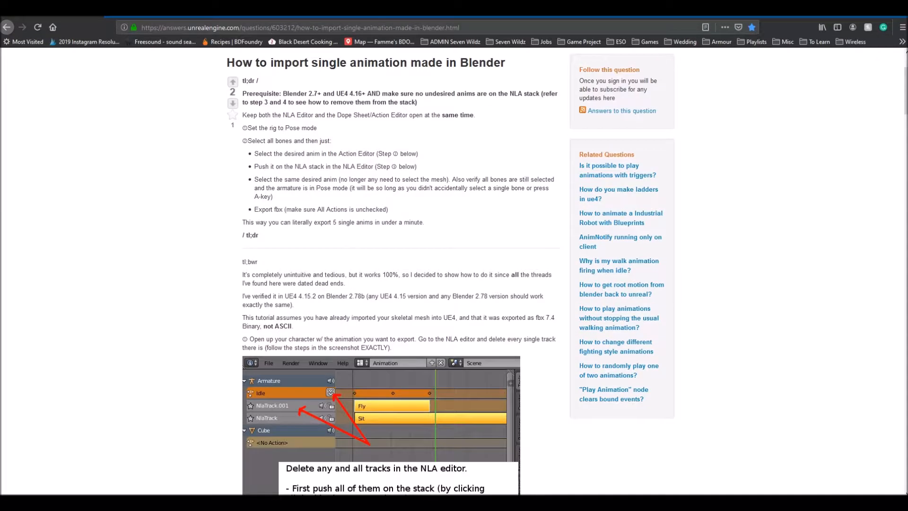
scroll(455, 271, down, 2)
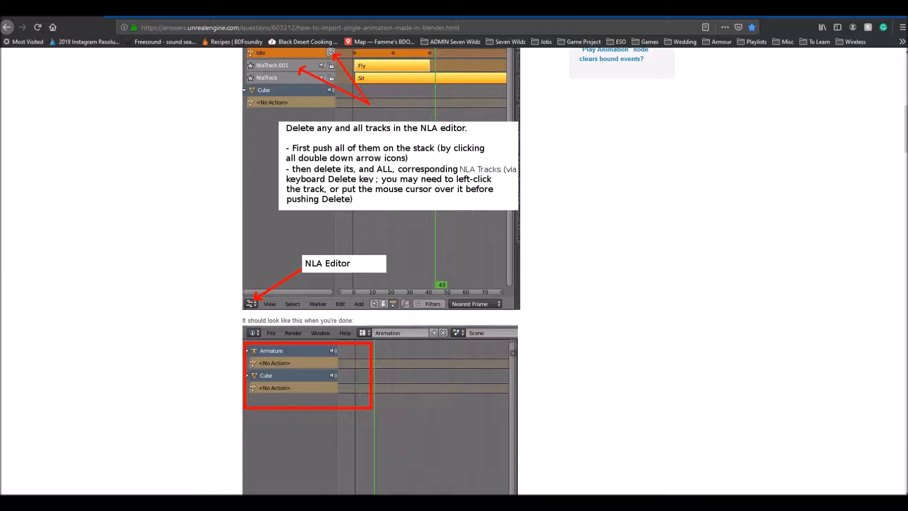
scroll(454, 271, up, 9)
scroll(454, 271, down, 1)
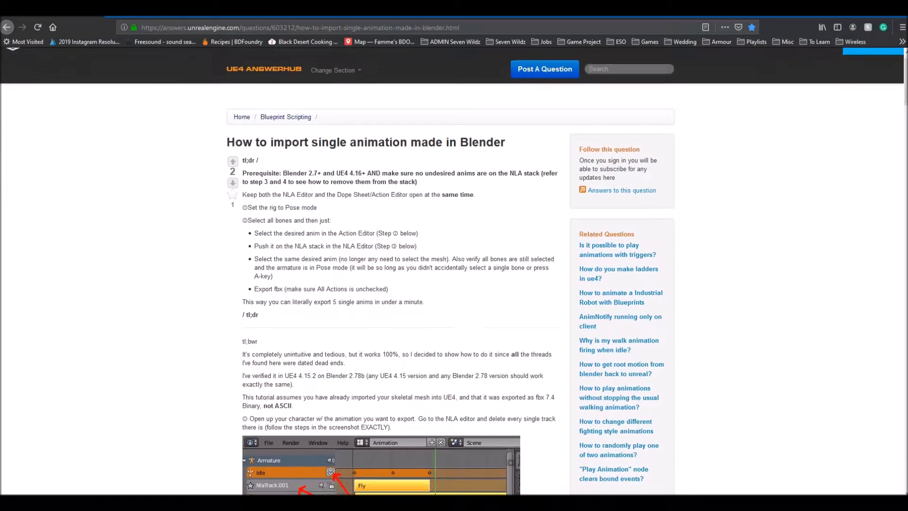
scroll(454, 271, down, 5)
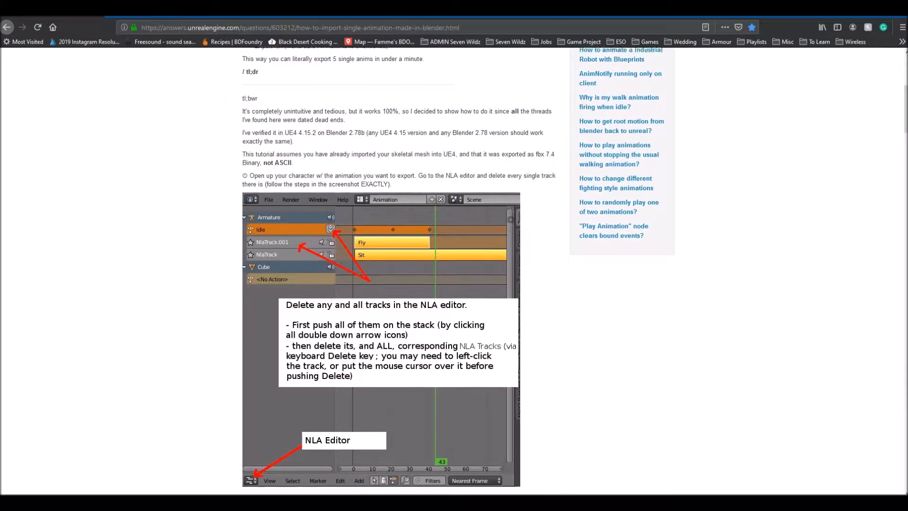
scroll(454, 271, down, 15)
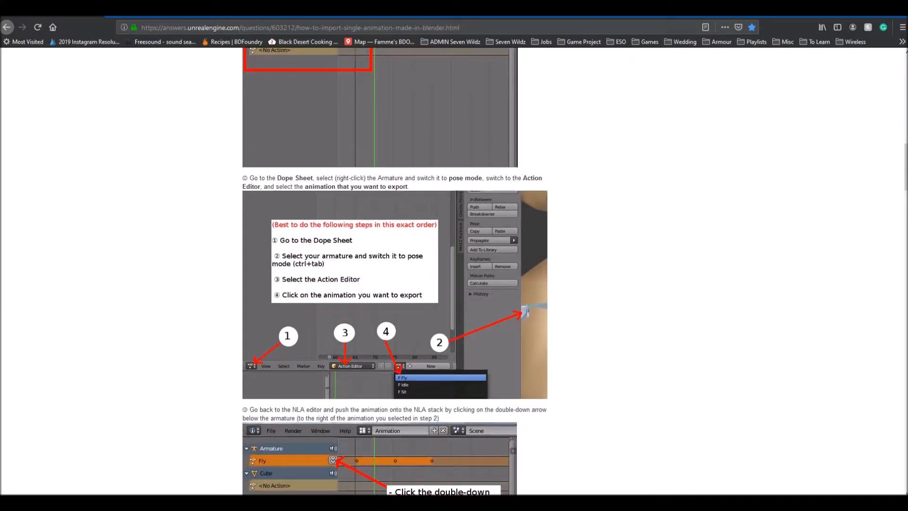
scroll(454, 271, down, 3)
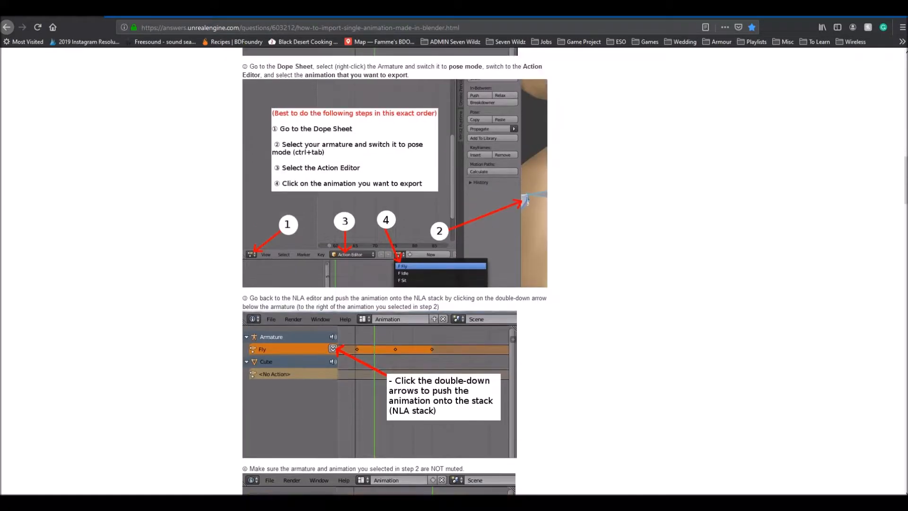
scroll(454, 271, up, 20)
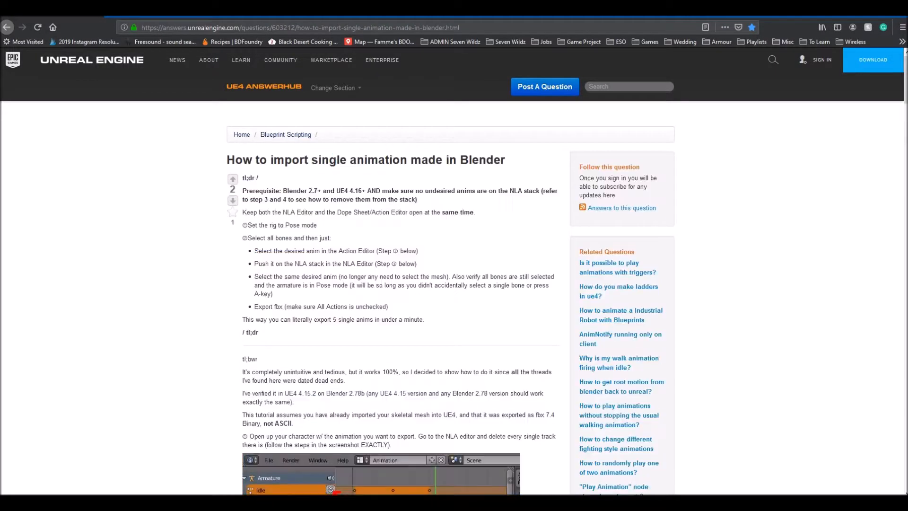
Read through the guide from its title to the accepted answer's FBX export and Unreal import settings.
drag(235, 160, 469, 160)
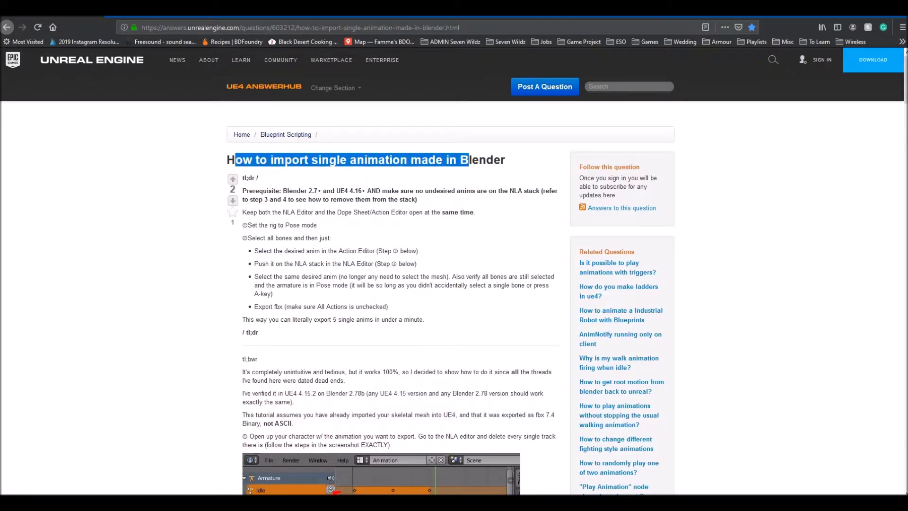
click(469, 160)
scroll(450, 298, down, 4)
scroll(450, 298, up, 4)
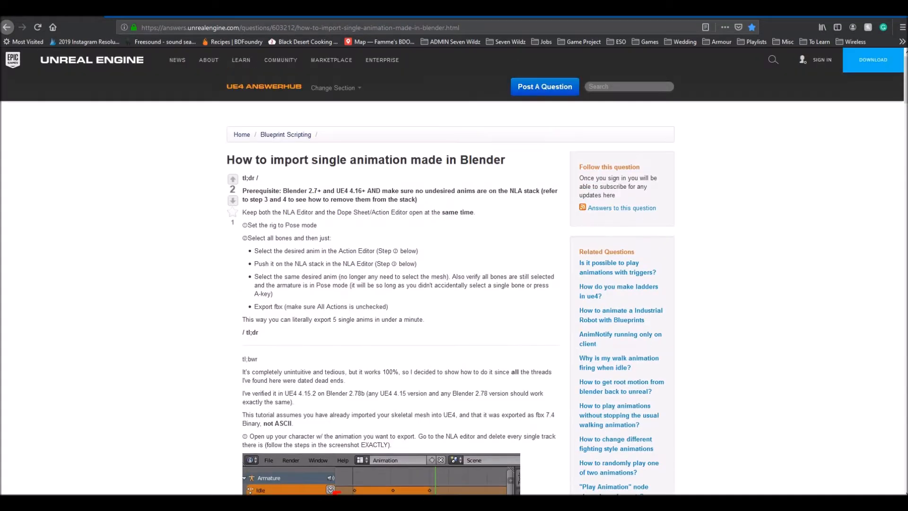
scroll(450, 298, down, 15)
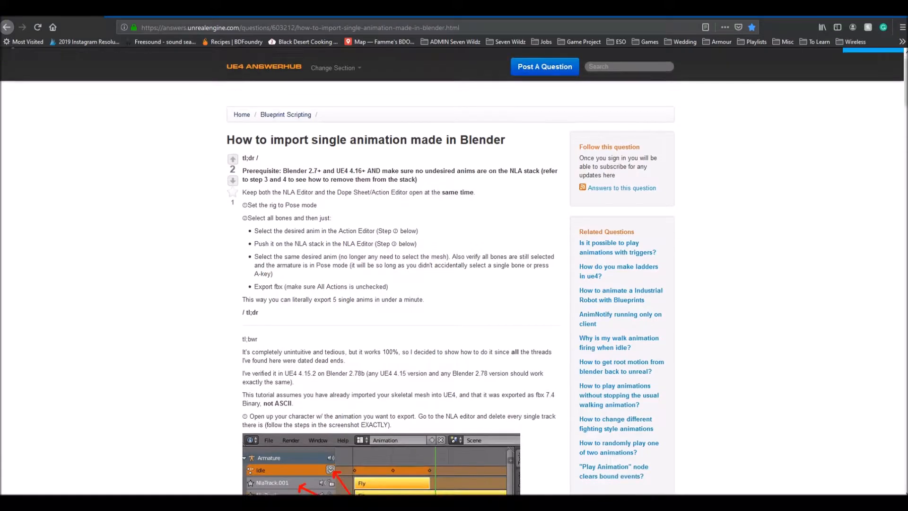
scroll(451, 298, down, 12)
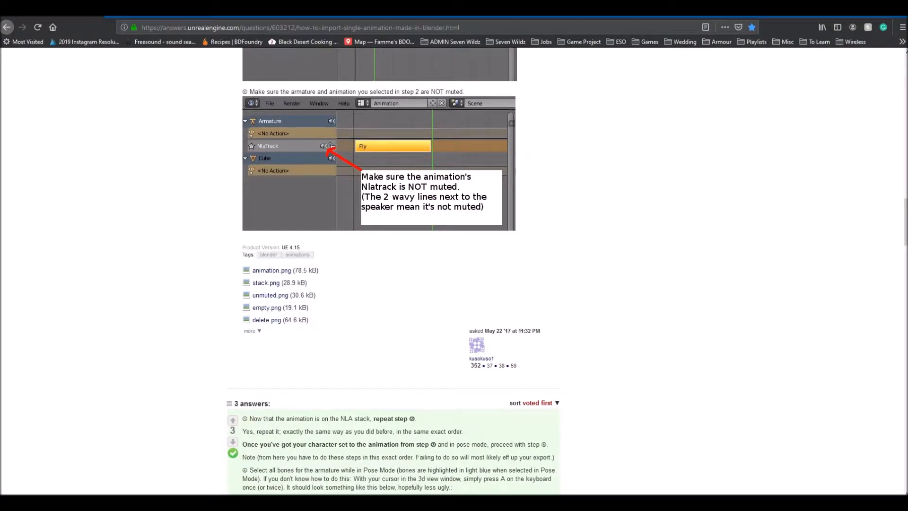
scroll(451, 298, down, 10)
scroll(451, 298, down, 12)
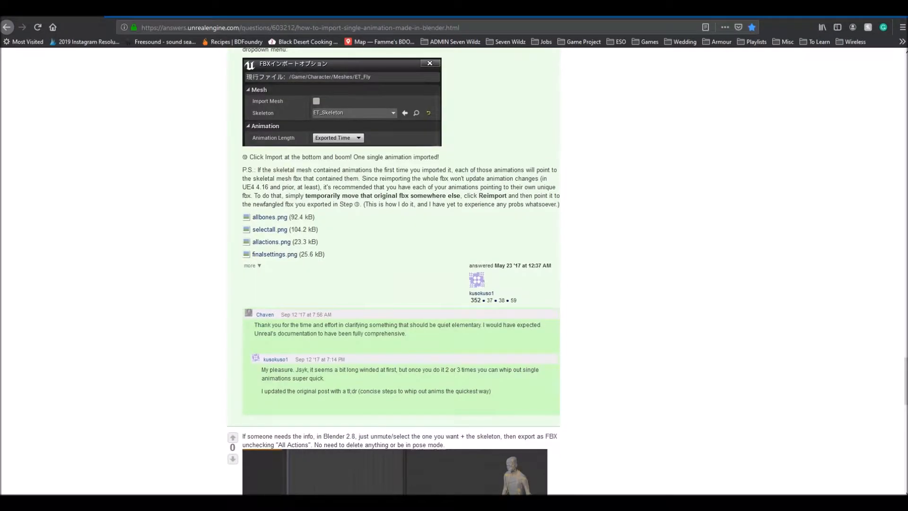
scroll(450, 298, down, 4)
scroll(450, 299, up, 8)
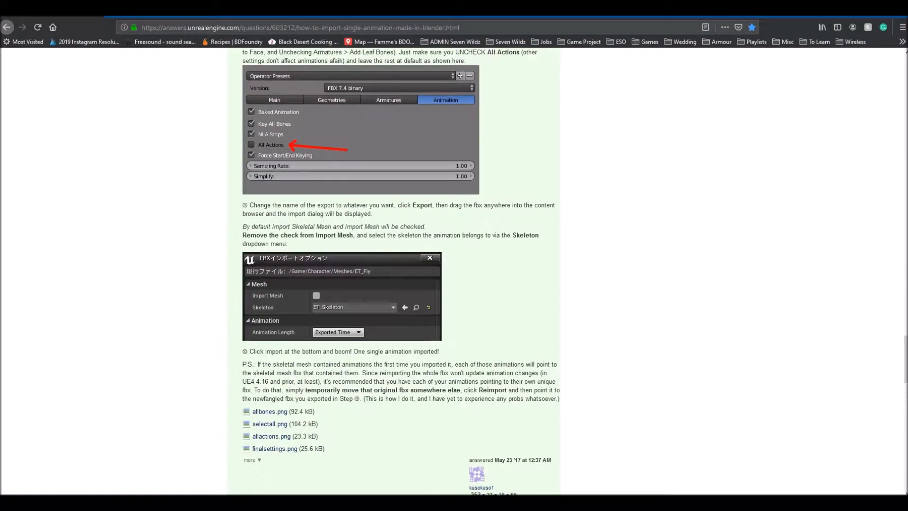
scroll(450, 298, up, 10)
scroll(393, 272, up, 12)
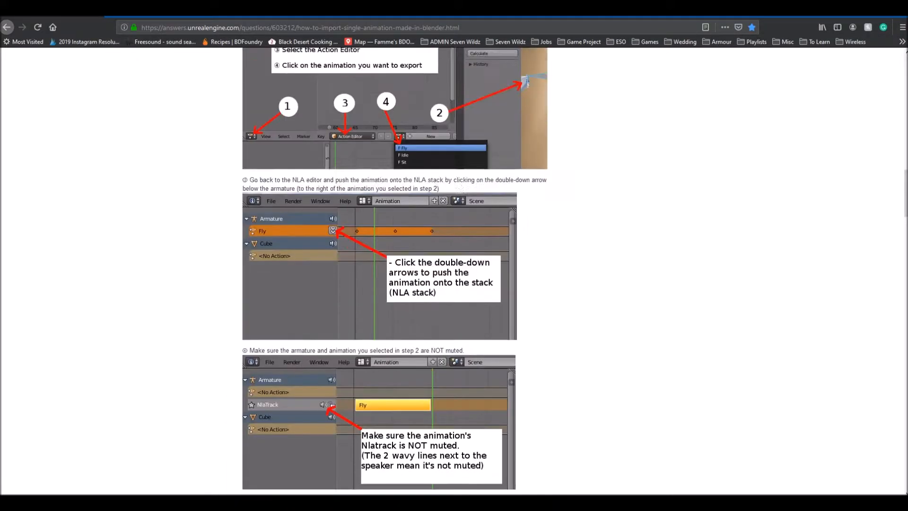
scroll(392, 272, up, 15)
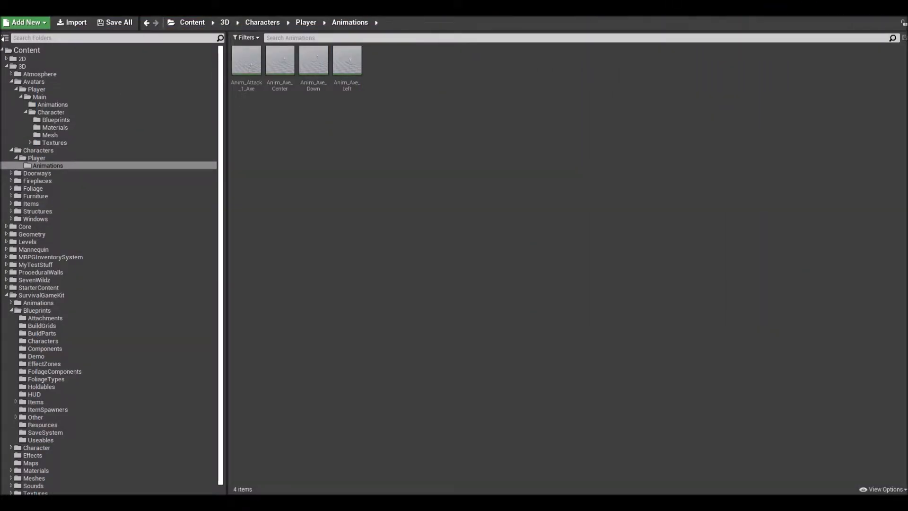
Switch to Unreal Engine and open Anim_Attack_1_Axe from the player's Animations folder to preview it on the character.
click(248, 71)
click(306, 78)
click(280, 76)
click(342, 75)
click(312, 76)
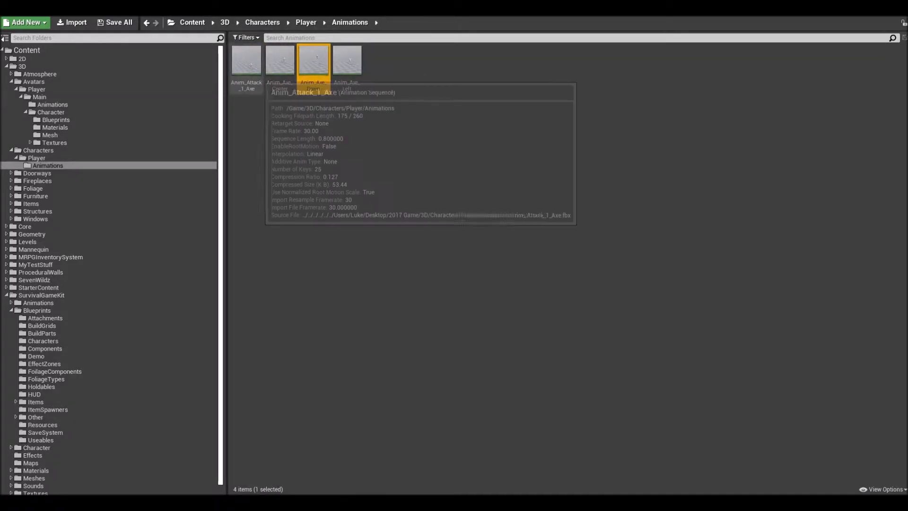
click(256, 77)
double_click(255, 76)
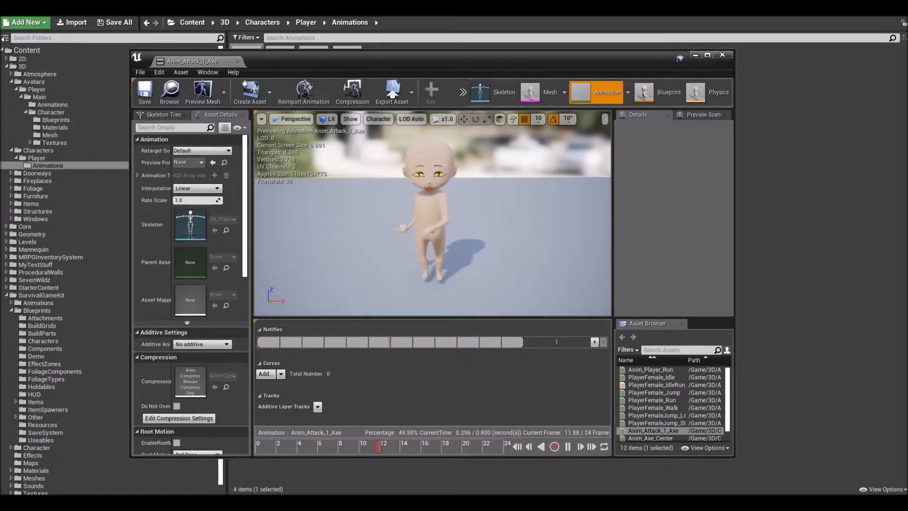
right_drag(433, 213, 416, 201)
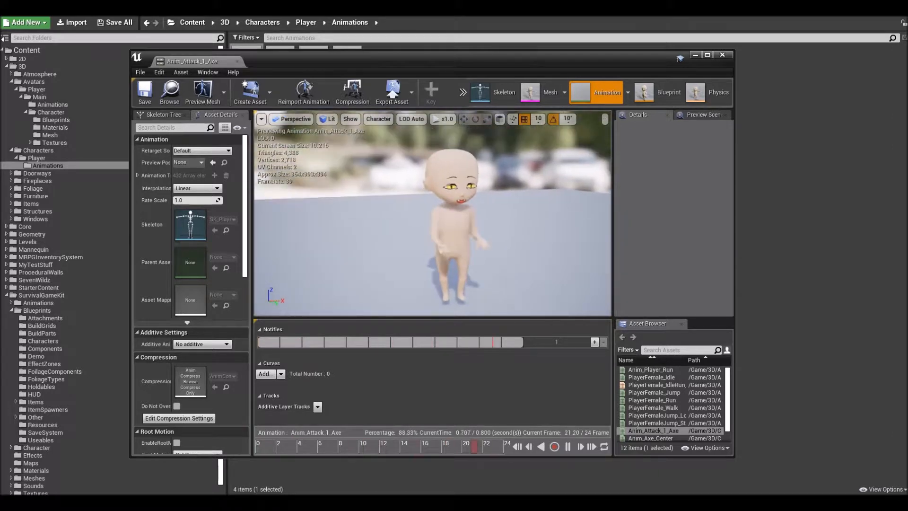
scroll(672, 408, down, 2)
Preview Anim_Axe_Center, Anim_Axe_Down and Anim_Axe_Left on the character, and close the animation editor.
mouse_move(649, 424)
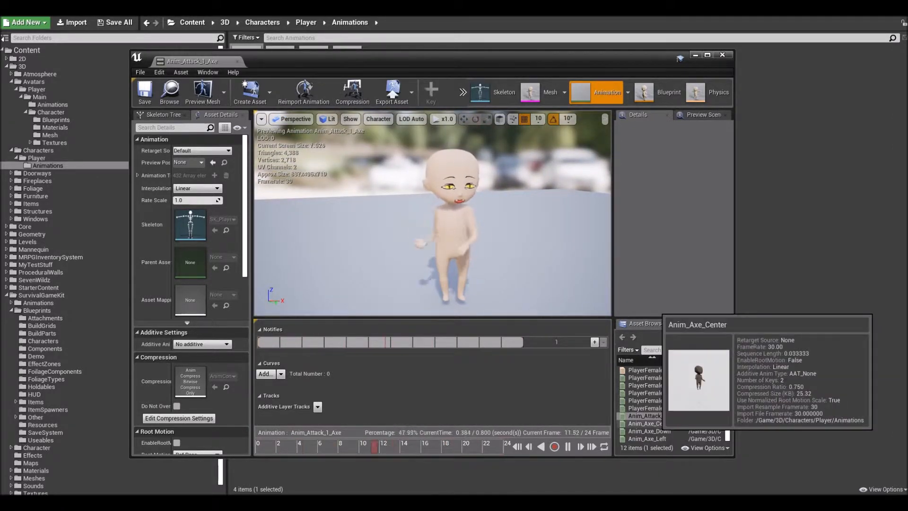
click(649, 424)
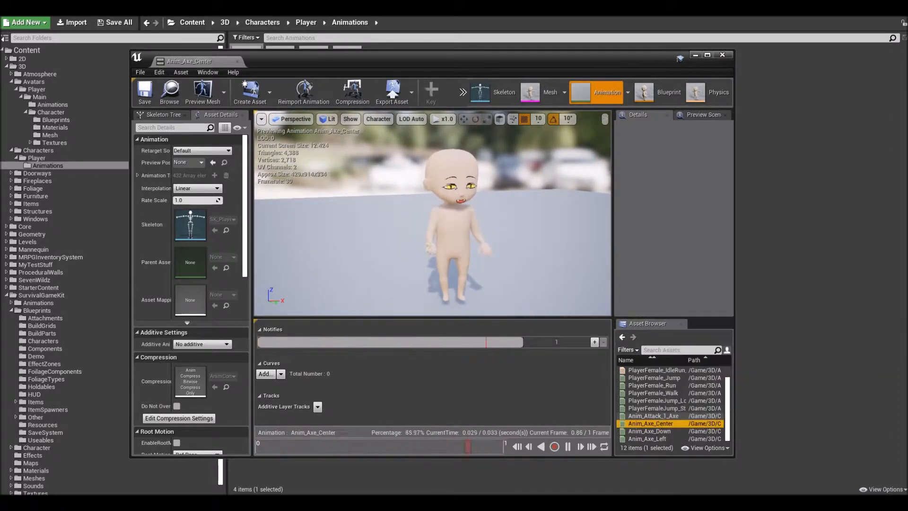
double_click(667, 431)
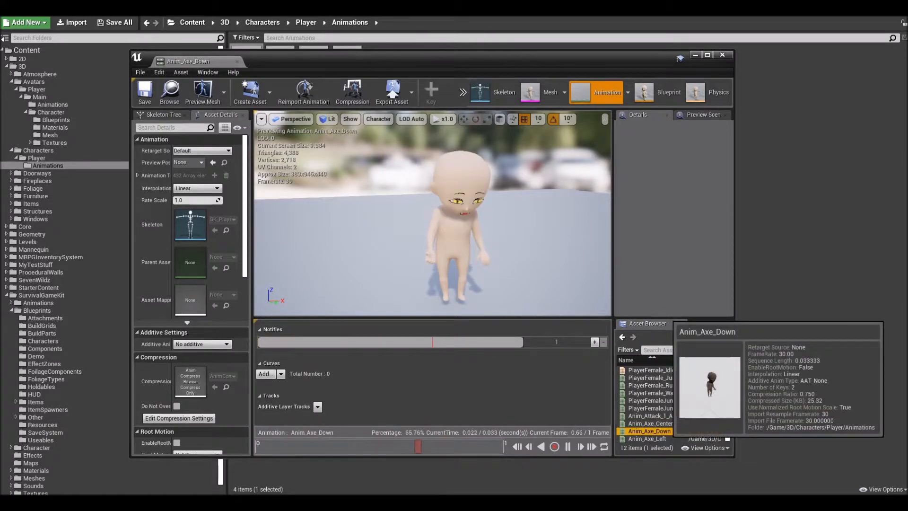
double_click(657, 439)
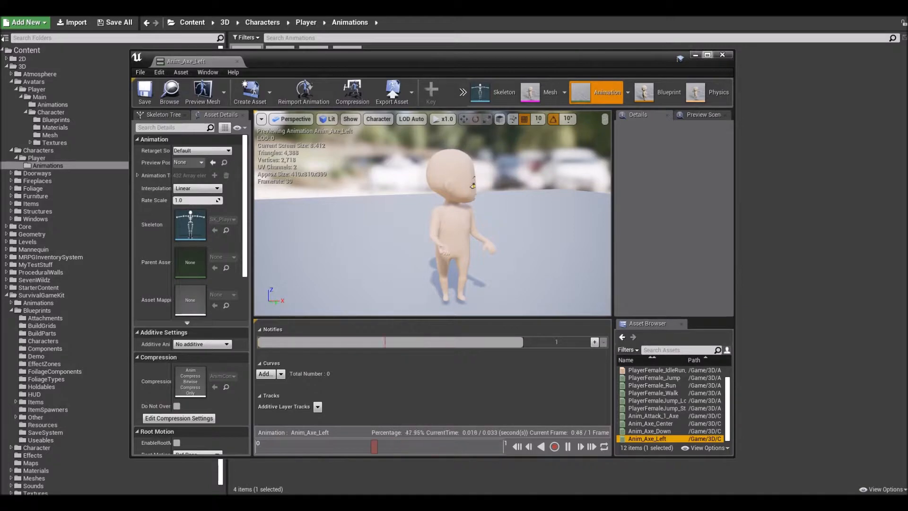
click(723, 54)
key(Escape)
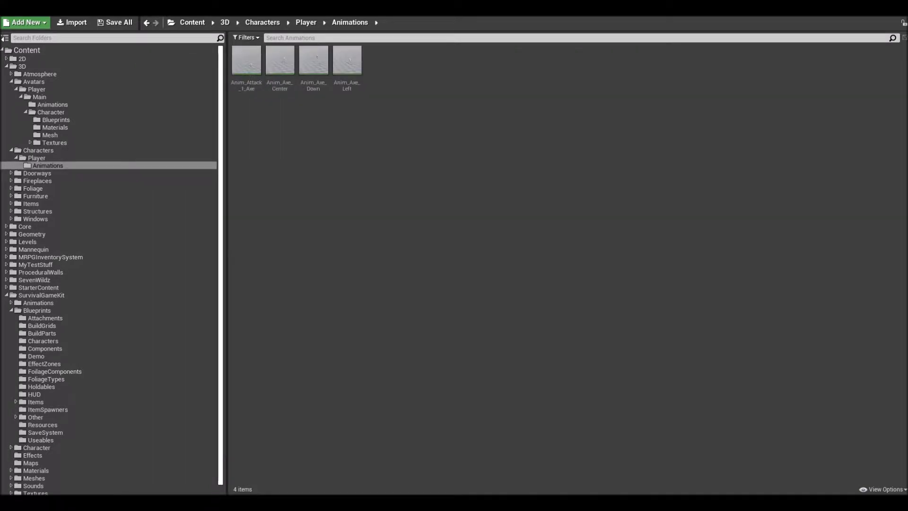
Switch to Blender and briefly show SM_Axes_Pickaxe_01 and SM_Axes_Woodcutter_01 in the character's hands, hiding each one again.
click(288, 503)
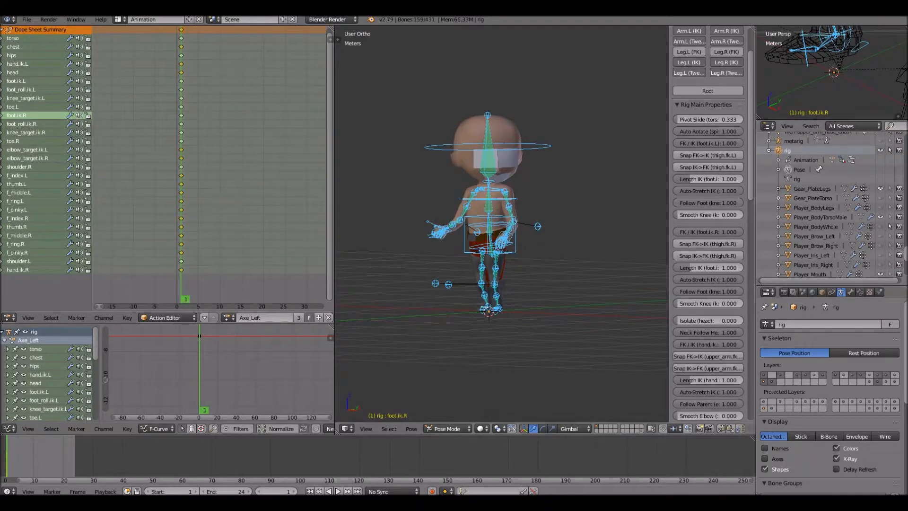
scroll(828, 203, down, 5)
click(881, 232)
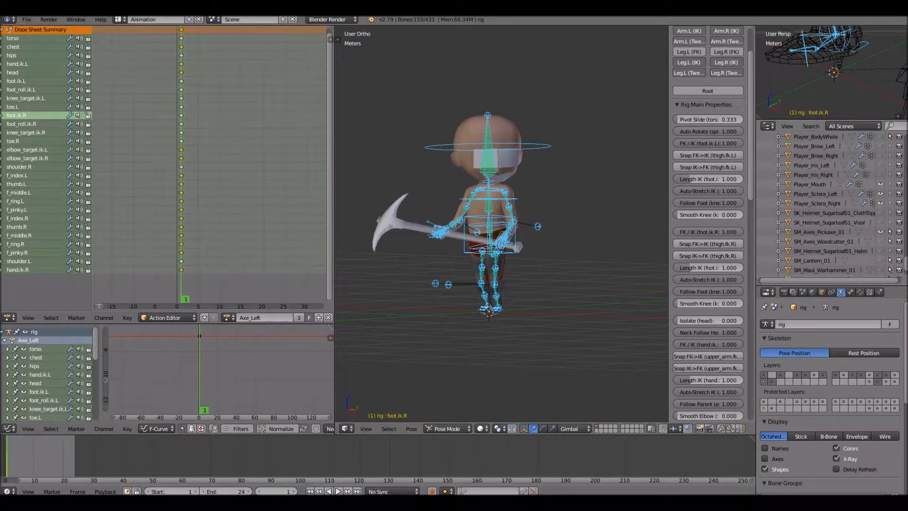
click(881, 232)
click(881, 241)
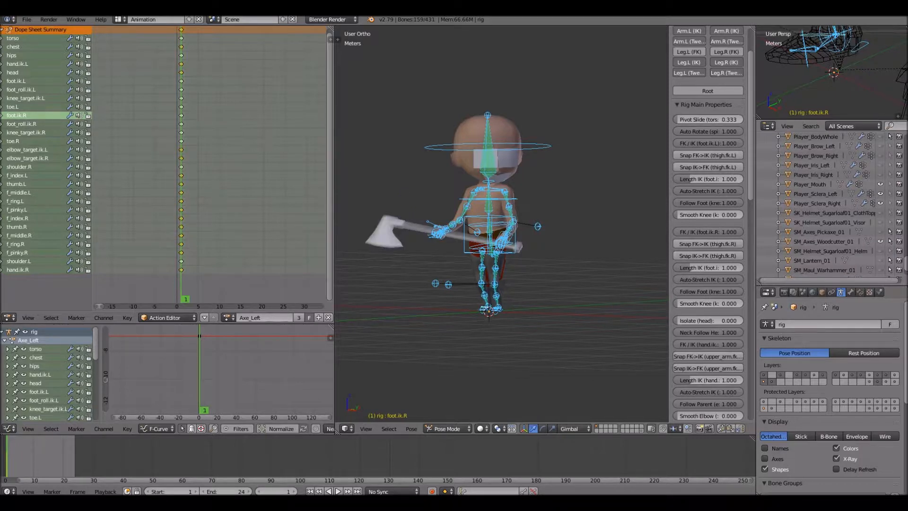
click(881, 241)
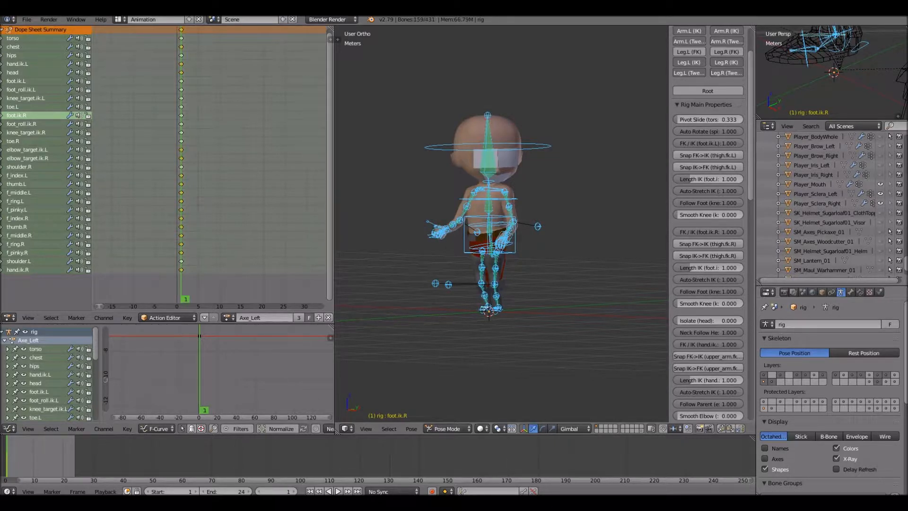
Toggle the armature layer holding the rig's octahedral deform bones on and off repeatedly, leaving that layer hidden.
shift+click(878, 381)
shift+click(878, 381)
shift+click(878, 381)
shift+click(878, 381)
shift+click(878, 381)
shift+click(878, 381)
shift+click(887, 382)
shift+click(886, 382)
shift+click(878, 381)
shift+click(878, 382)
shift+click(878, 381)
shift+click(879, 381)
shift+click(878, 381)
shift+click(878, 382)
shift+click(878, 381)
shift+click(878, 381)
shift+click(878, 381)
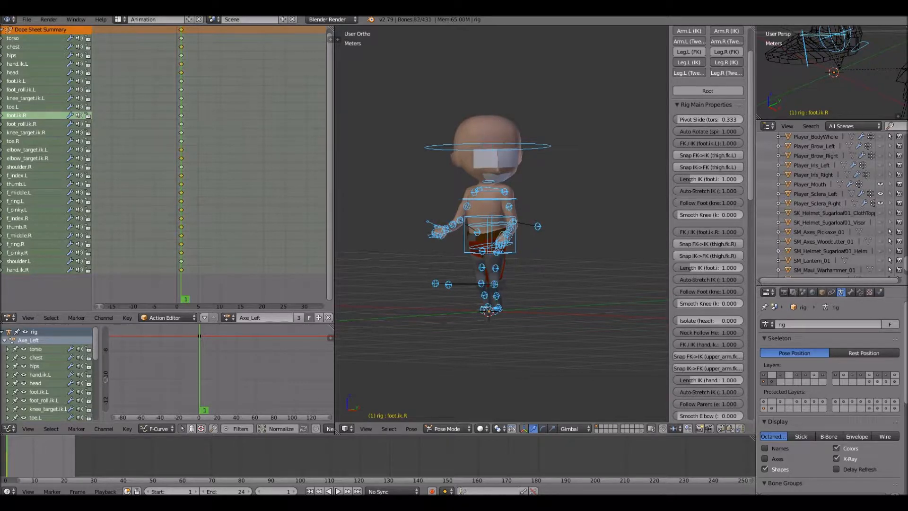
Toggle the armature layer holding the rig's octahedral deform bones repeatedly, leaving that layer shown.
shift+click(879, 381)
shift+click(878, 381)
shift+click(878, 381)
shift+click(878, 381)
shift+click(878, 382)
shift+click(878, 382)
shift+click(878, 382)
shift+click(878, 381)
shift+click(878, 381)
shift+click(878, 381)
shift+click(878, 381)
shift+click(878, 381)
shift+click(878, 381)
shift+click(879, 381)
shift+click(878, 381)
shift+click(879, 381)
shift+click(878, 381)
shift+click(878, 381)
shift+click(878, 381)
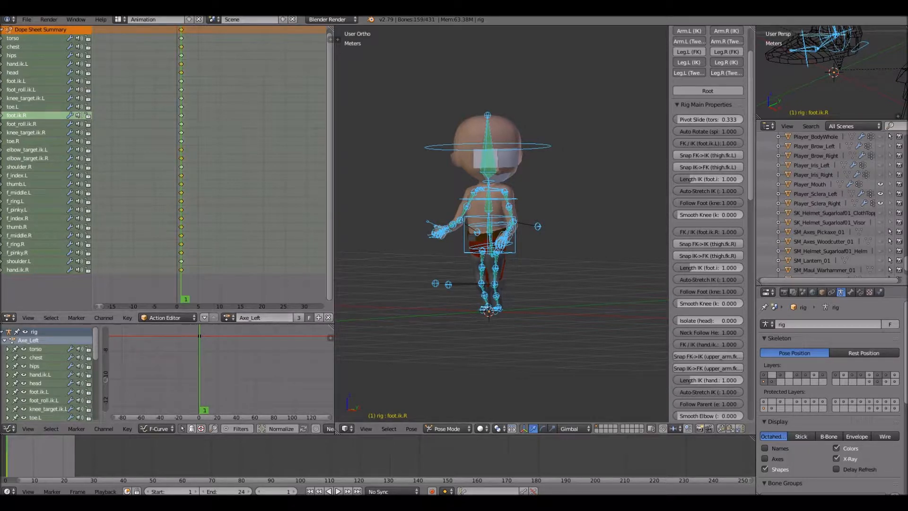
Assign the Axe_LeftDown action to the rig in the Action Editor, keeping its name.
click(227, 318)
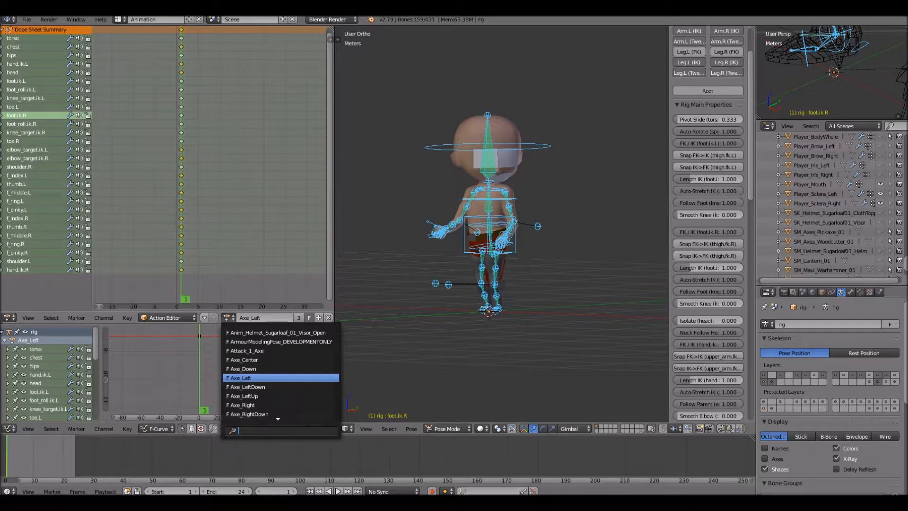
click(246, 386)
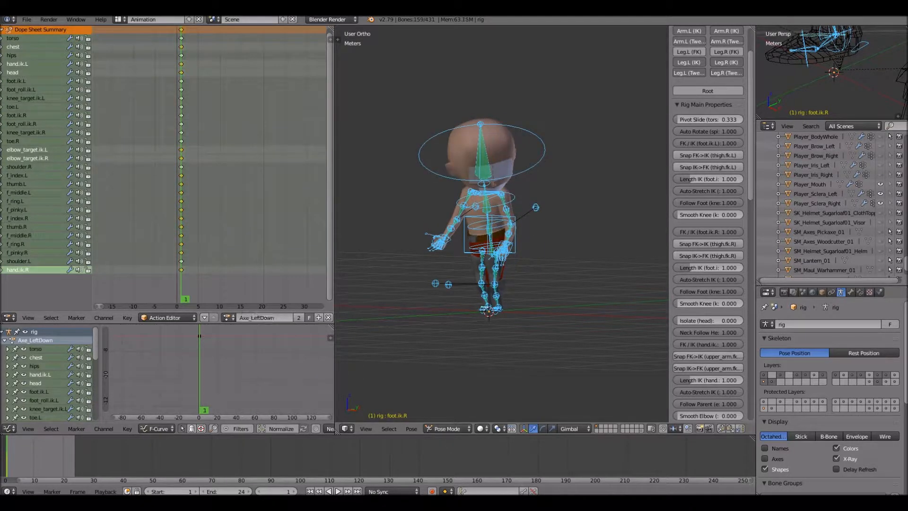
click(227, 318)
click(258, 318)
click(258, 318)
key(Return)
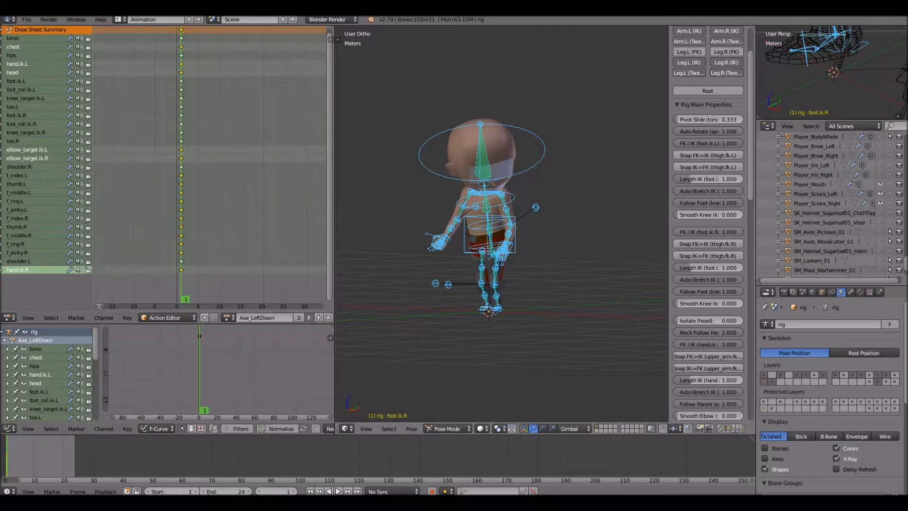
Keep the rig in Pose Mode and select all of its bones.
shift+middle_drag(492, 227, 495, 261)
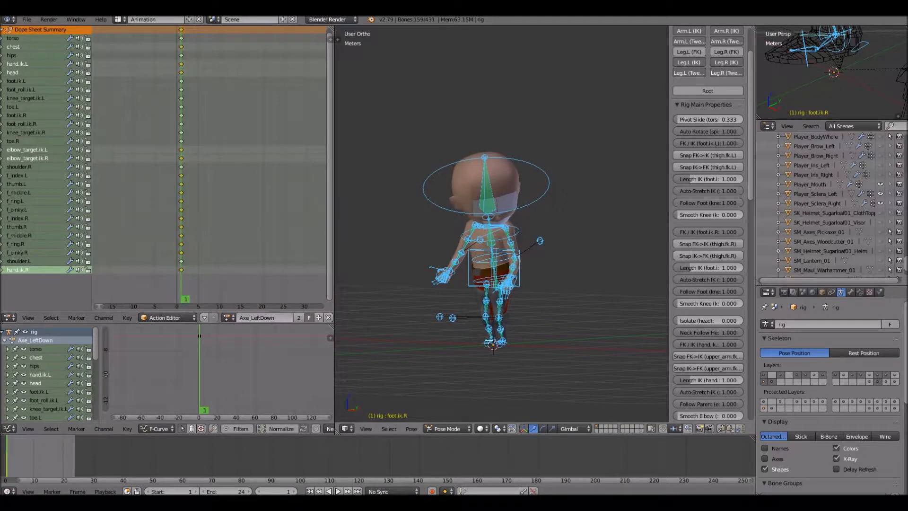
middle_drag(496, 260, 480, 246)
click(448, 429)
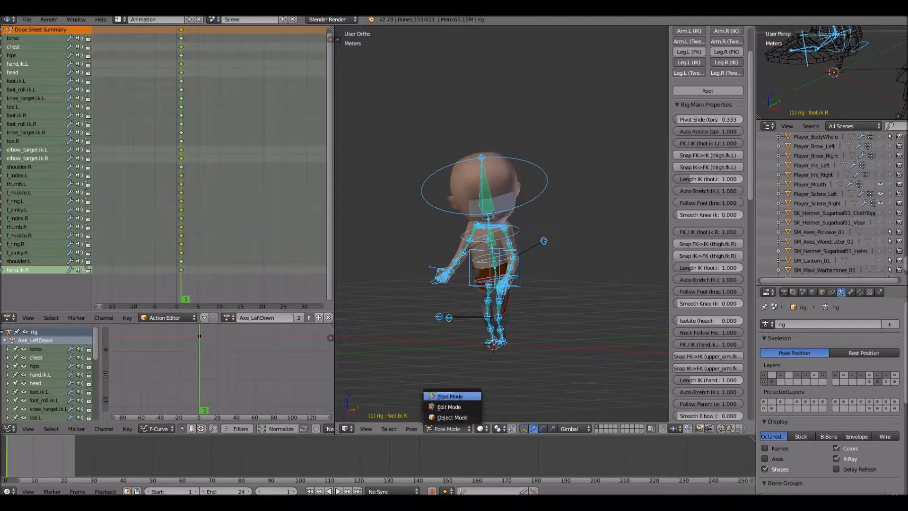
click(447, 396)
shift+middle_drag(497, 264, 480, 277)
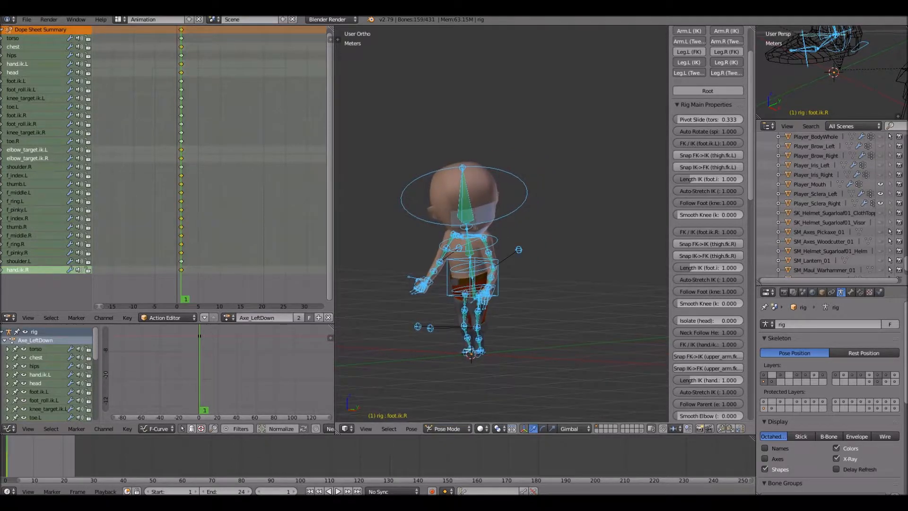
key(a)
key(a)
scroll(831, 206, up, 9)
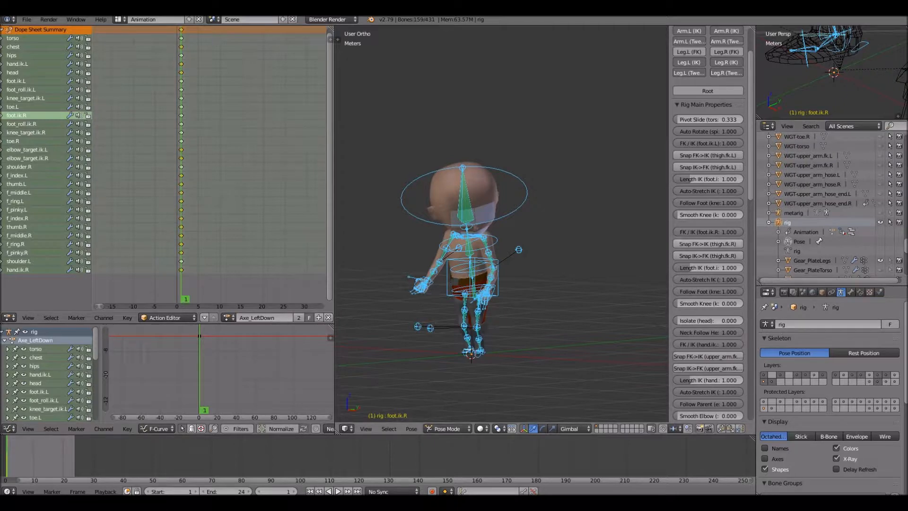
shift+middle_drag(478, 274, 514, 272)
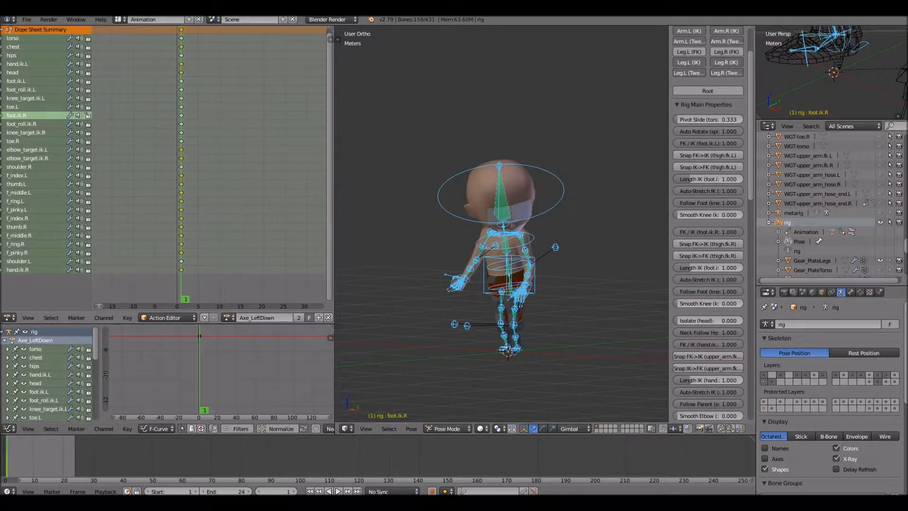
Change the Action Editor area to the NLA Editor and push the rig's Axe_LeftDown action down into a track.
click(9, 318)
click(10, 317)
click(9, 317)
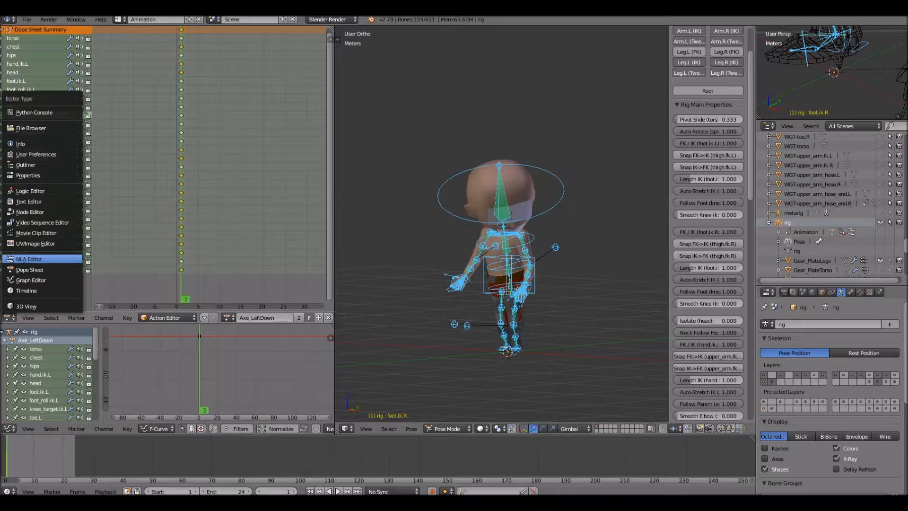
click(28, 259)
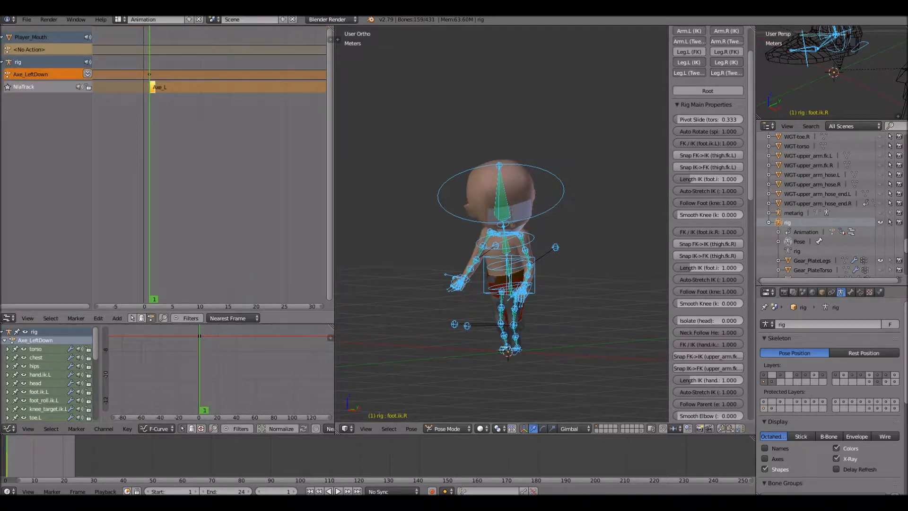
click(87, 73)
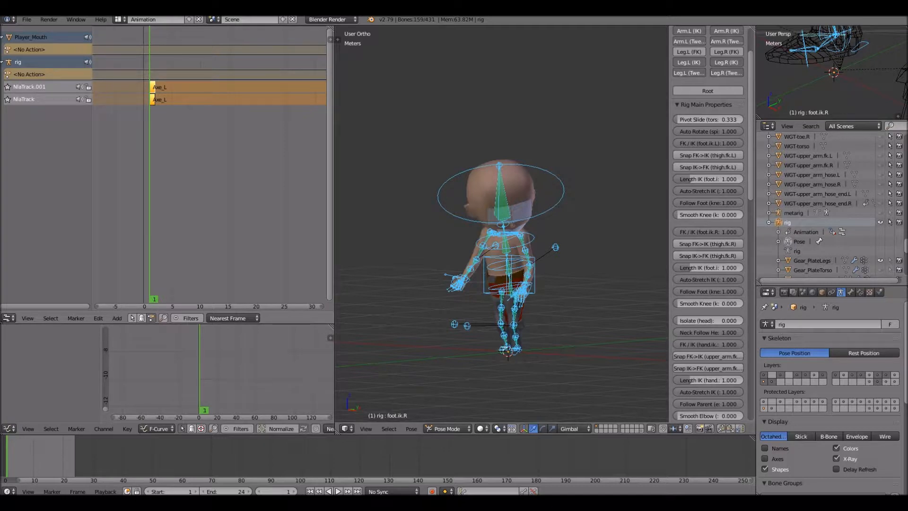
Delete both NLA tracks from the rig.
click(29, 87)
key(x)
click(30, 87)
key(x)
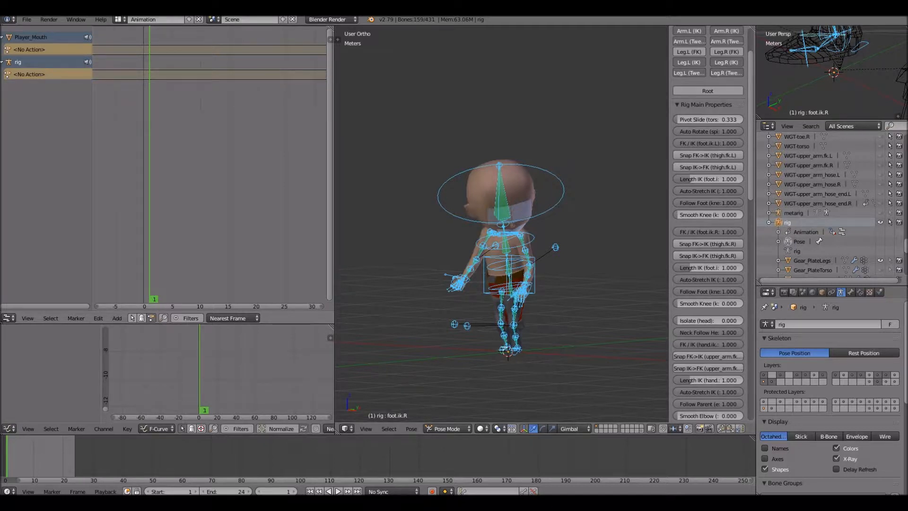
Return the area to the Dope Sheet, assign the Axe_LeftDown action to the rig and reselect everything.
click(9, 318)
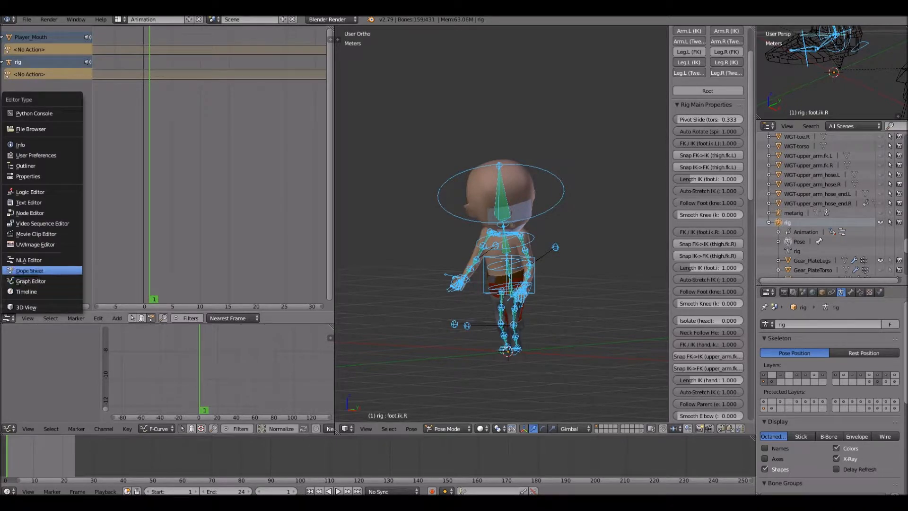
click(30, 270)
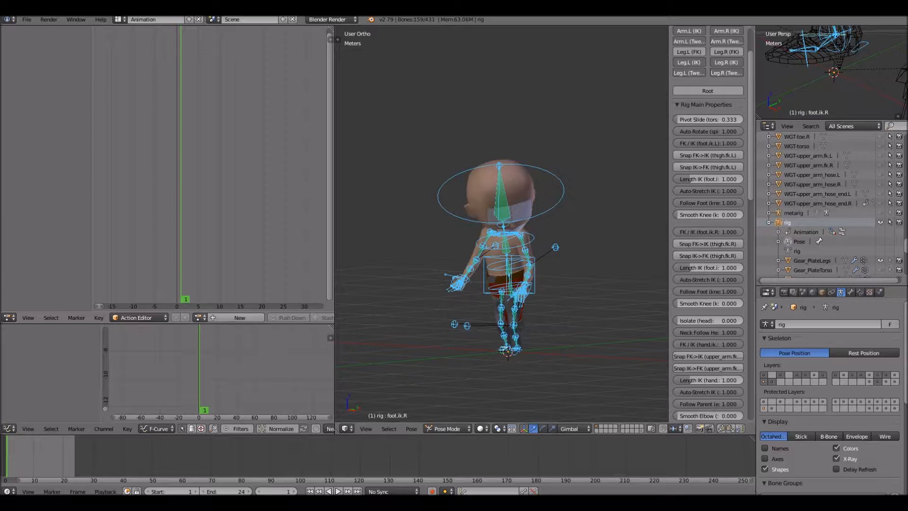
click(201, 318)
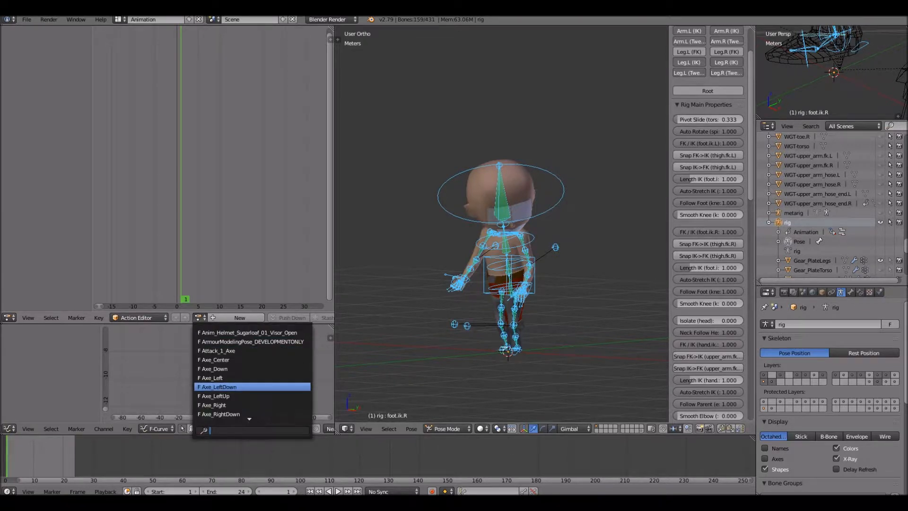
key(Return)
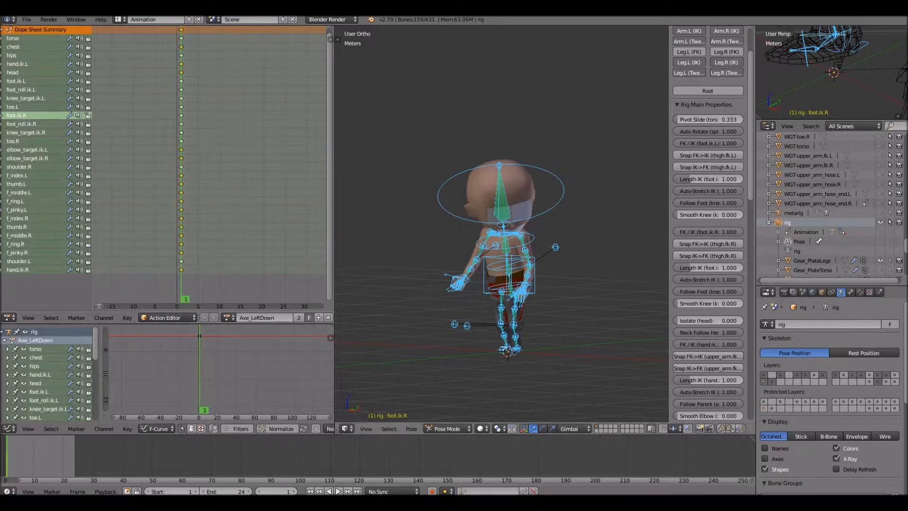
key(a)
key(a)
Push the Axe_LeftDown action down into a fresh NLA track using the NLA Editor.
click(10, 318)
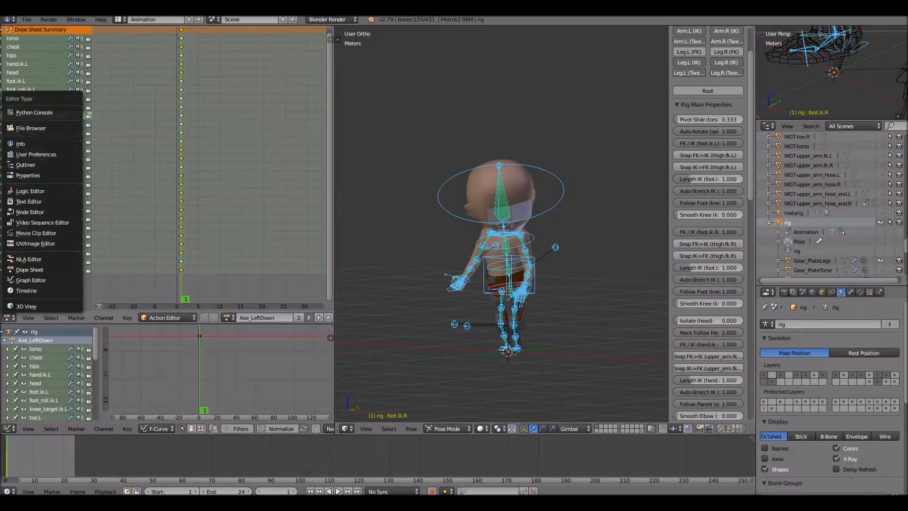
click(29, 259)
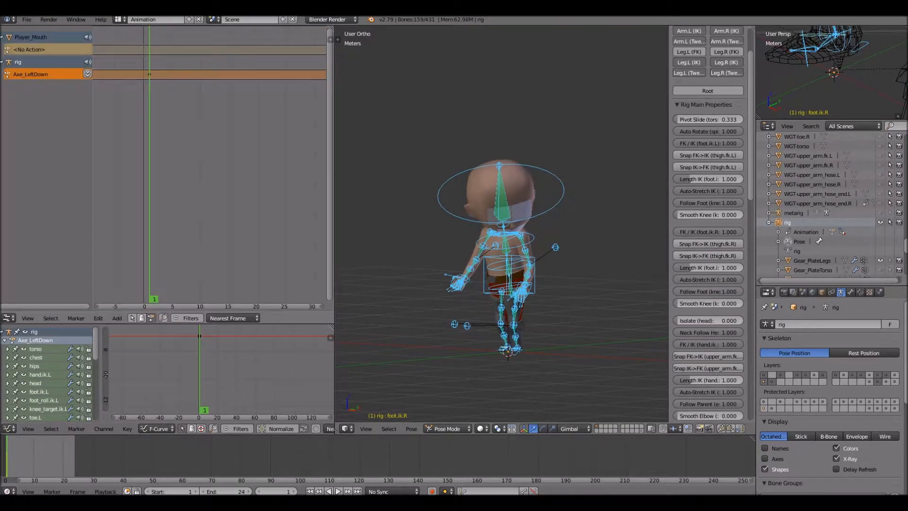
click(87, 73)
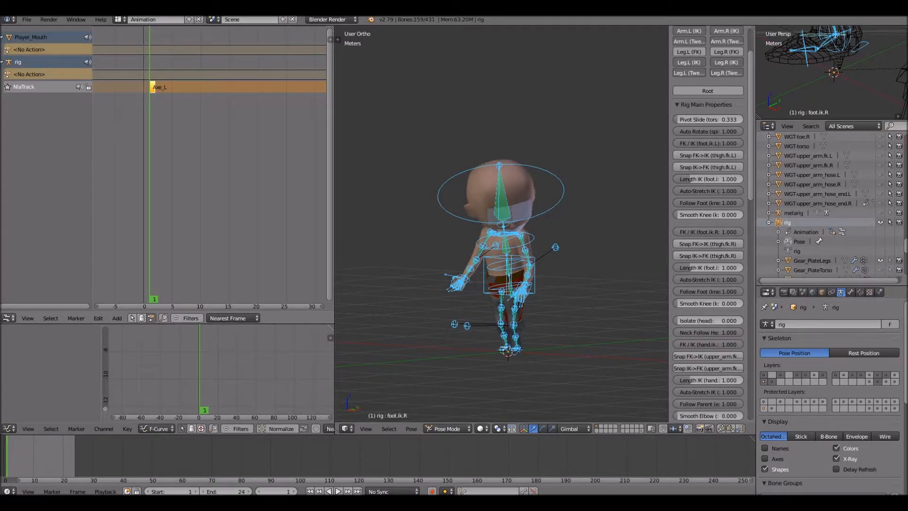
Switch back to the Dope Sheet and make Axe_LeftDown the rig's active action again.
click(8, 318)
click(29, 270)
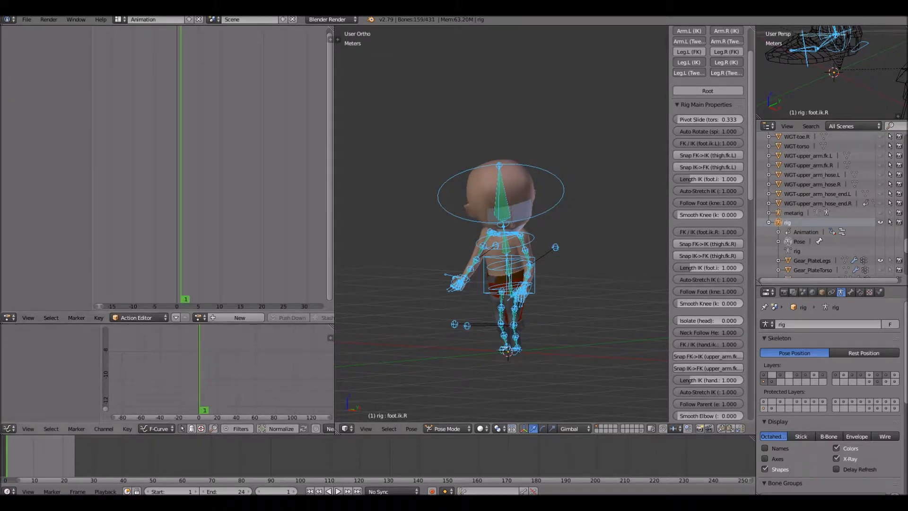
click(199, 318)
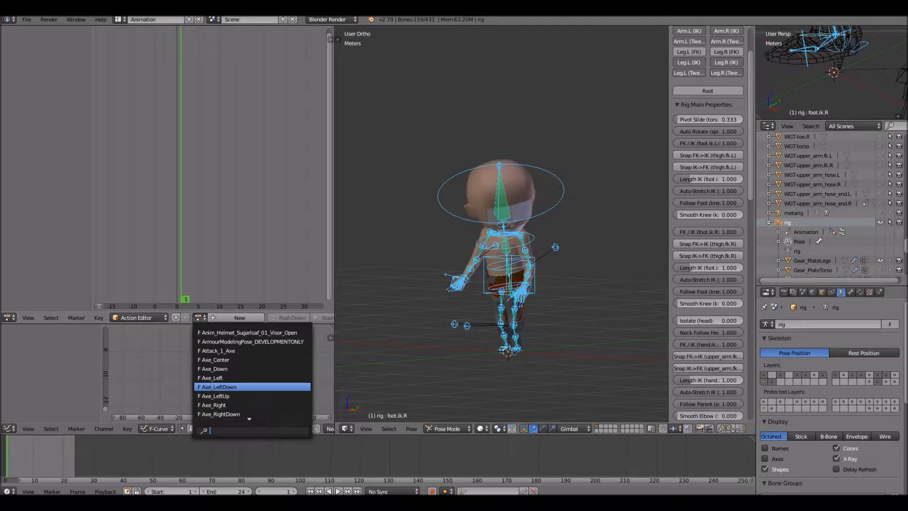
click(217, 387)
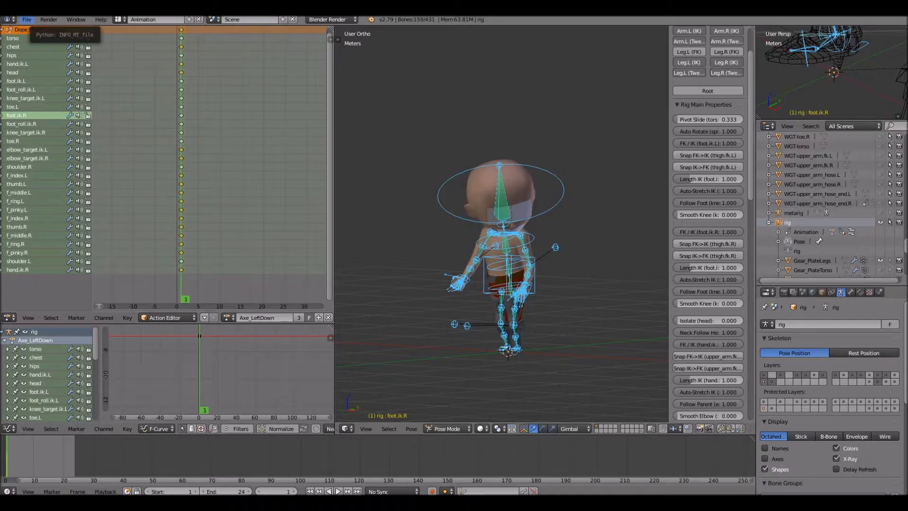
Start an FBX export, review the main, geometry and armature options, and keep Smoothing set to Face.
click(26, 19)
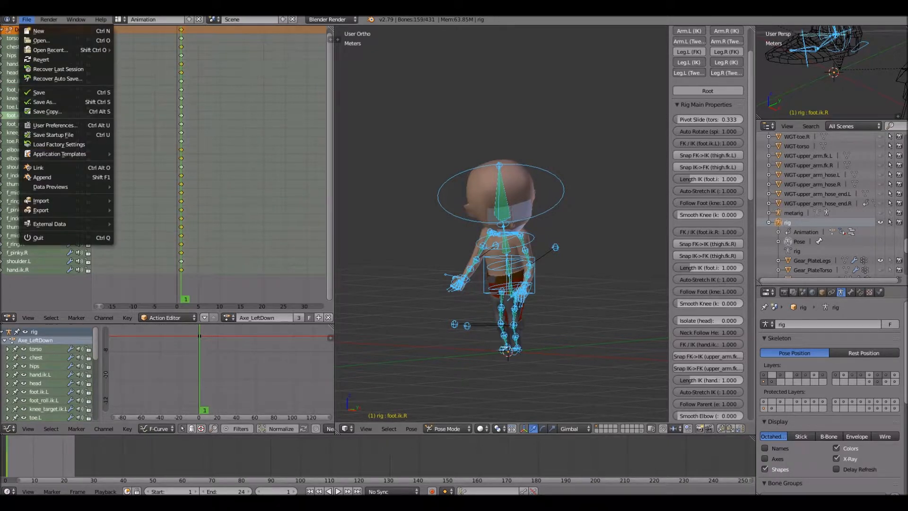
mouse_move(41, 210)
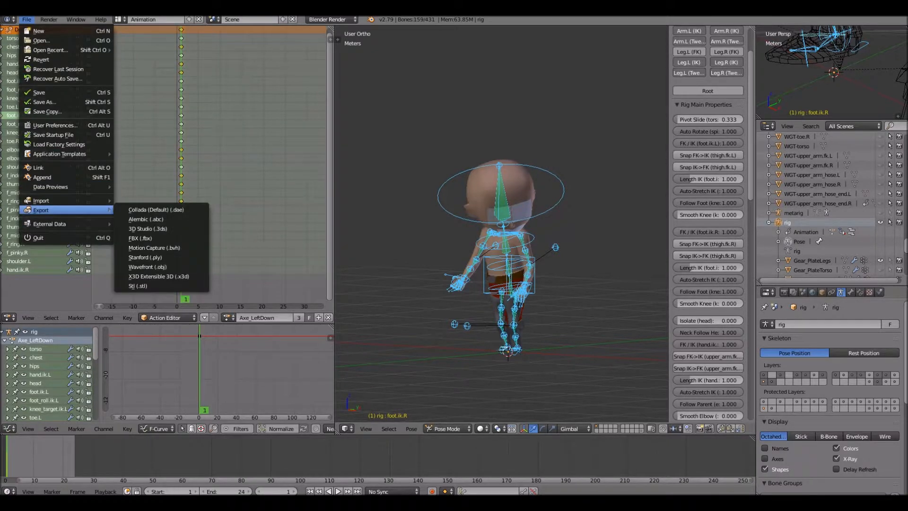
click(140, 238)
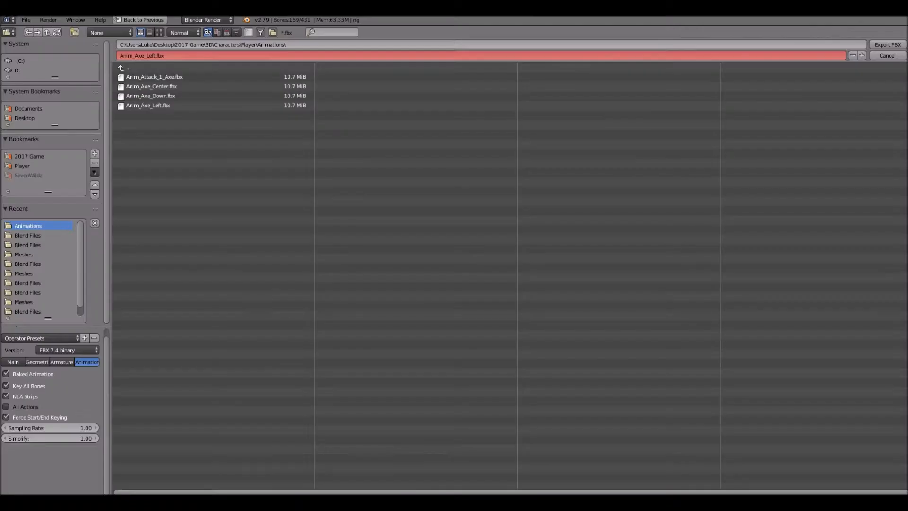
click(13, 362)
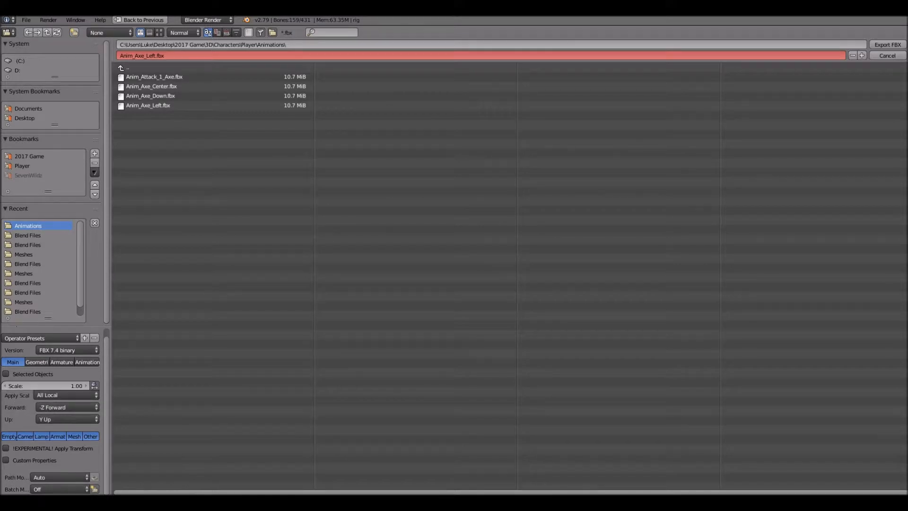
click(37, 363)
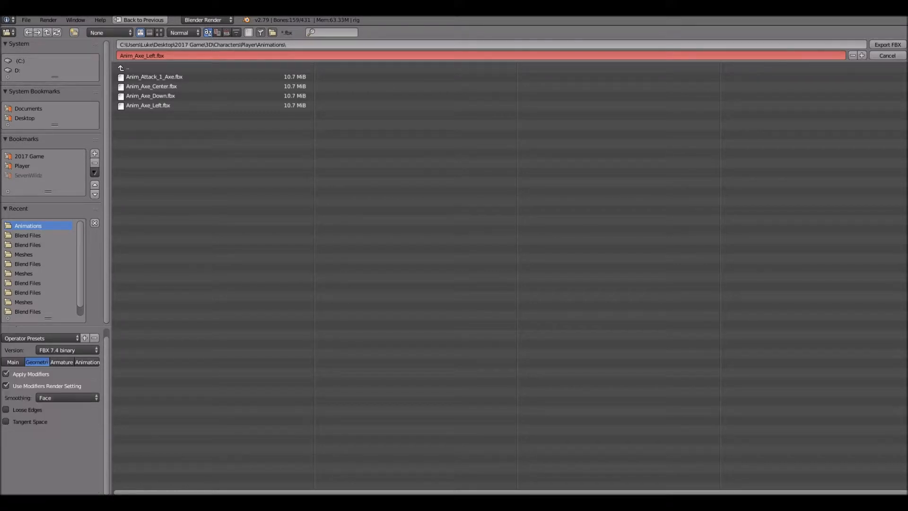
click(67, 398)
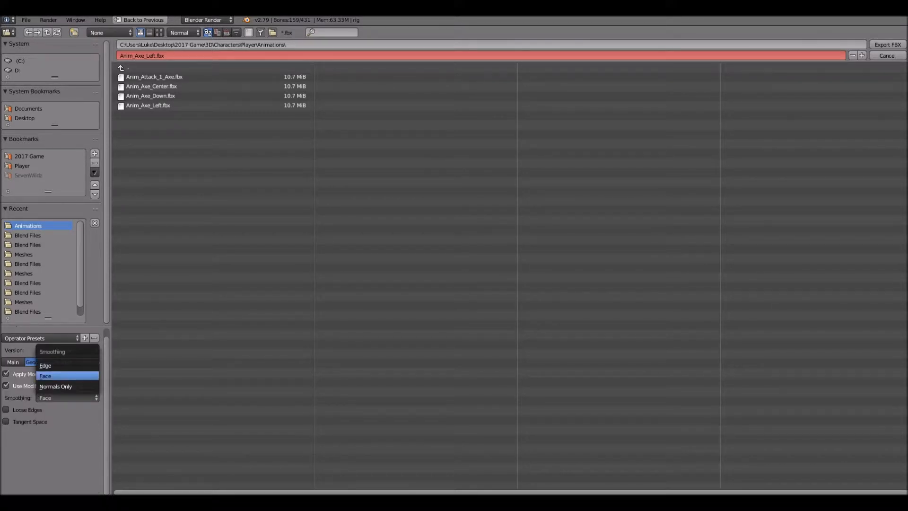
click(67, 376)
click(67, 398)
click(67, 375)
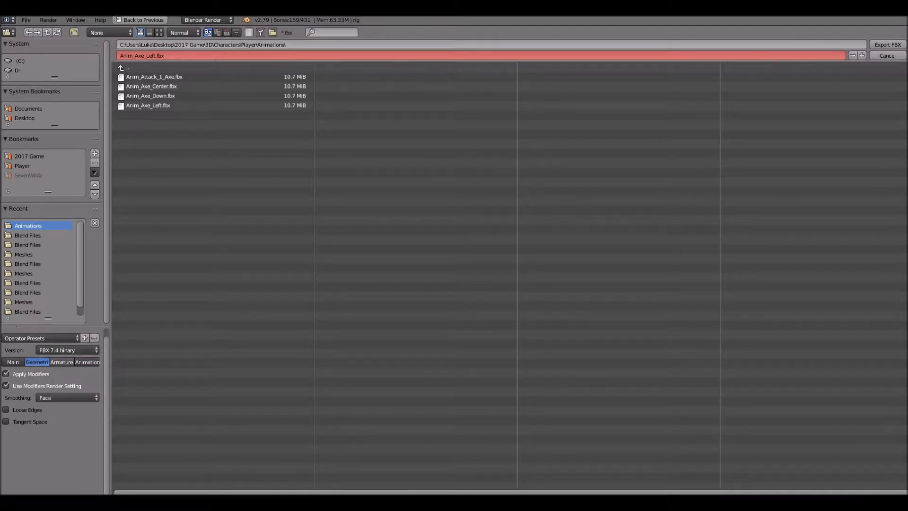
click(62, 362)
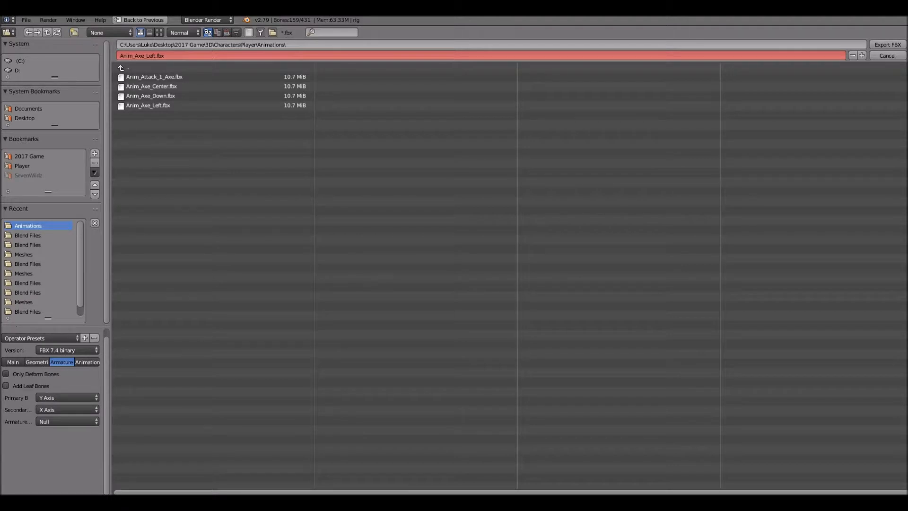
Toggle All Actions in the FBX animation options repeatedly, leaving it disabled.
click(87, 361)
click(26, 407)
click(25, 407)
click(25, 407)
click(25, 407)
click(25, 407)
click(25, 407)
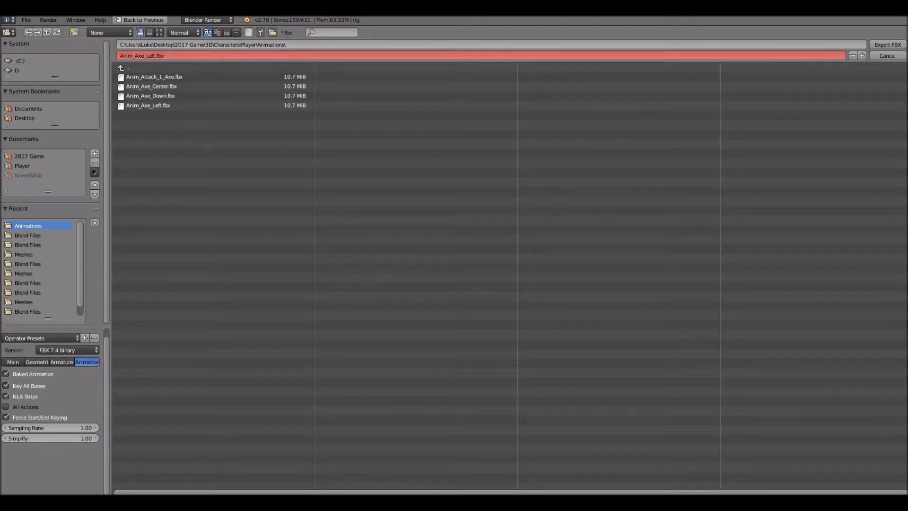
Name the export file Anim_Axe_LeftDown.fbx and export it to the player's Animations folder.
click(189, 56)
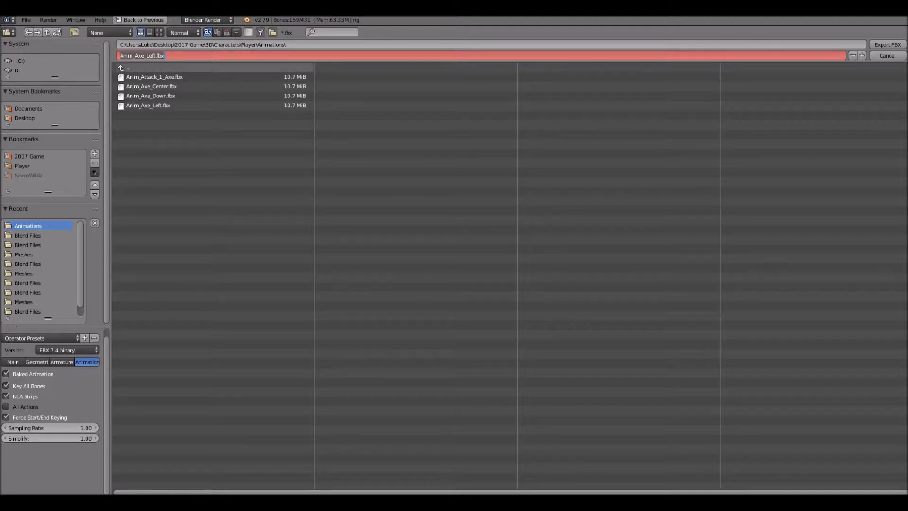
click(135, 55)
drag(136, 56, 157, 55)
text(Axe_LeftDown)
key(Return)
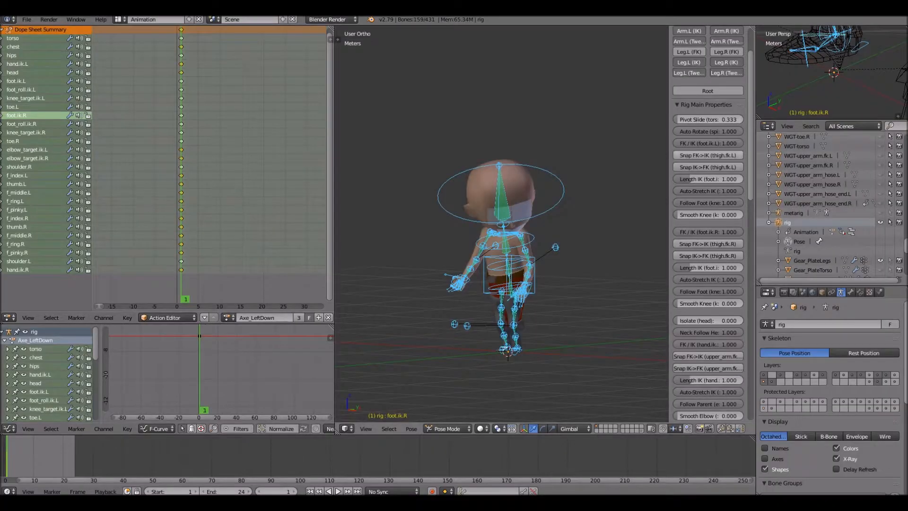
Switch to Unreal Editor and start importing Anim_Axe_LeftDown.fbx from the exported files into the player's Animations folder.
mouse_move(405, 503)
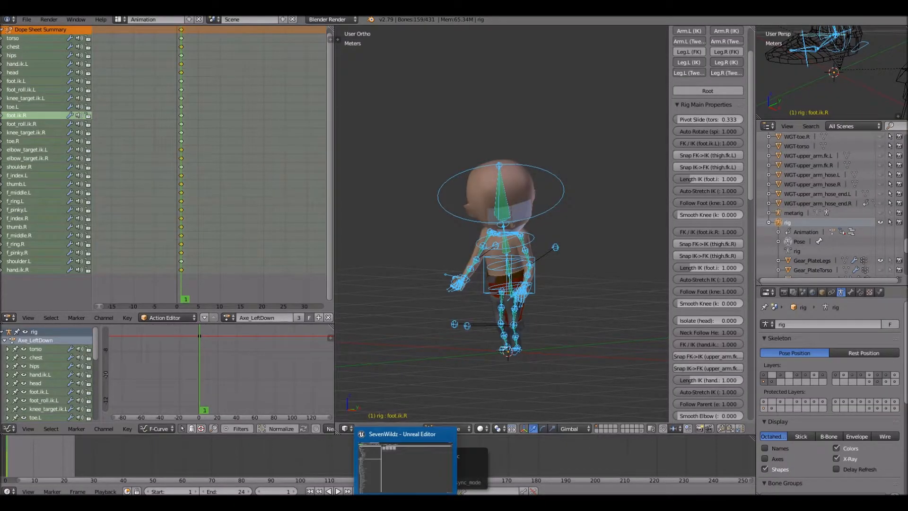
click(406, 503)
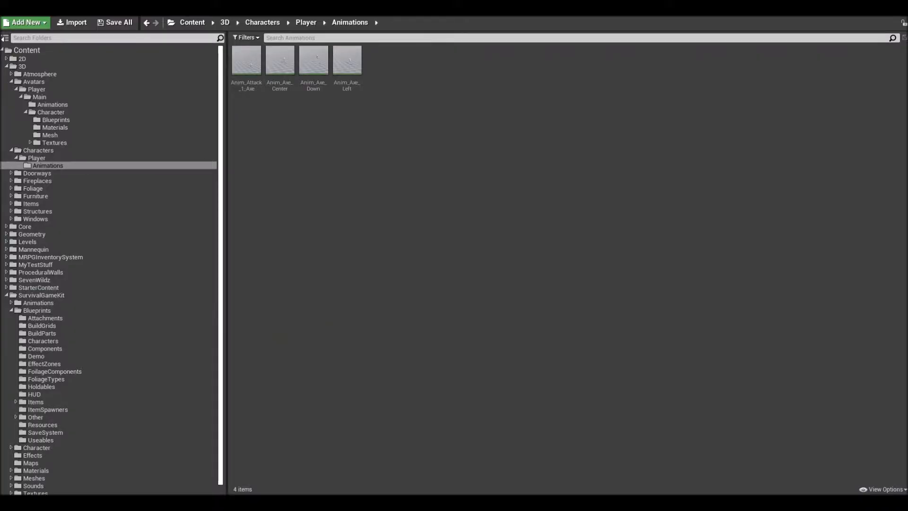
drag(907, 151, 582, 151)
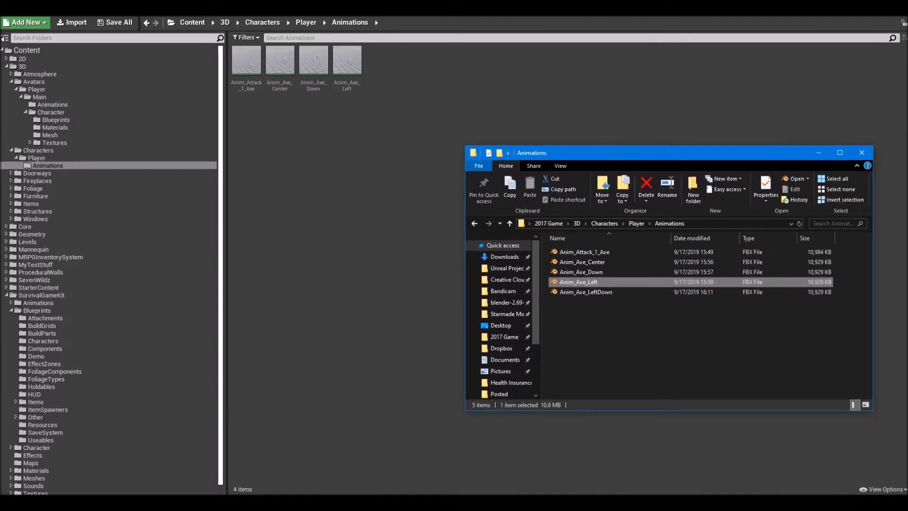
click(586, 292)
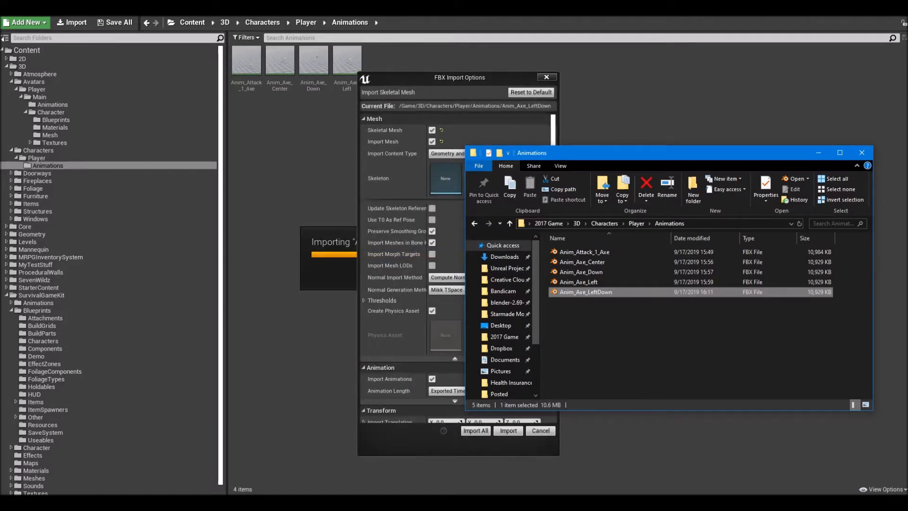
key(alt+Tab)
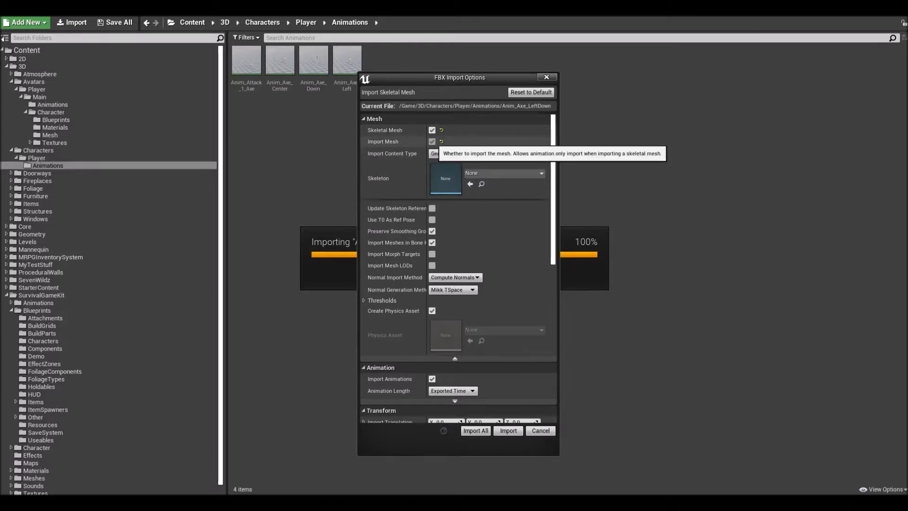
Turn Import Mesh off in the FBX import options so only the animation is imported.
click(432, 142)
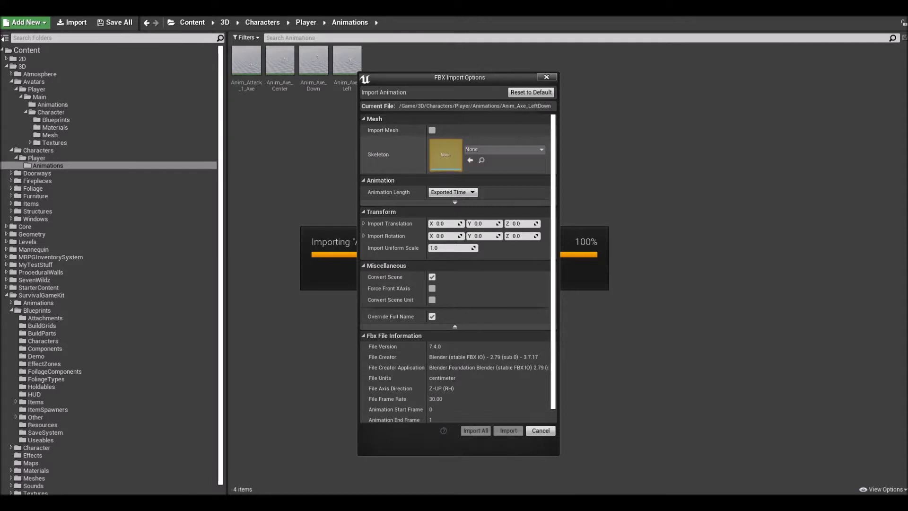
click(432, 129)
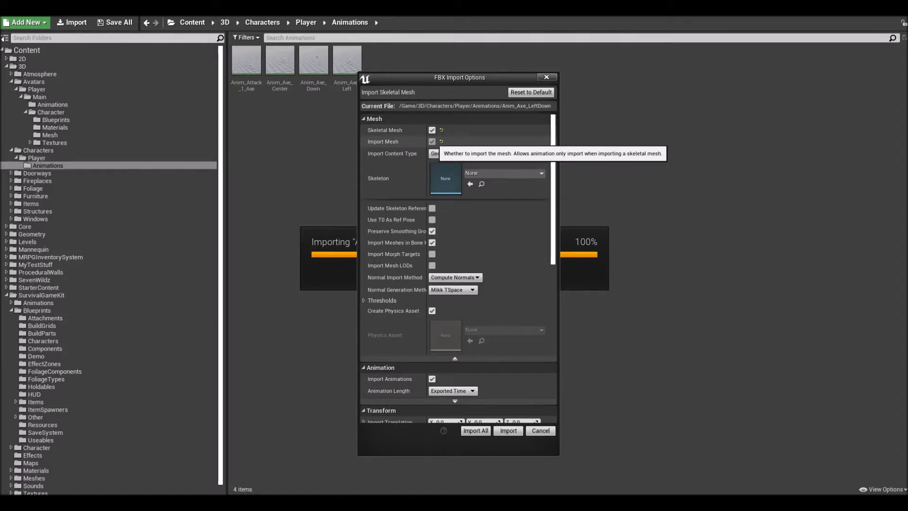
click(432, 142)
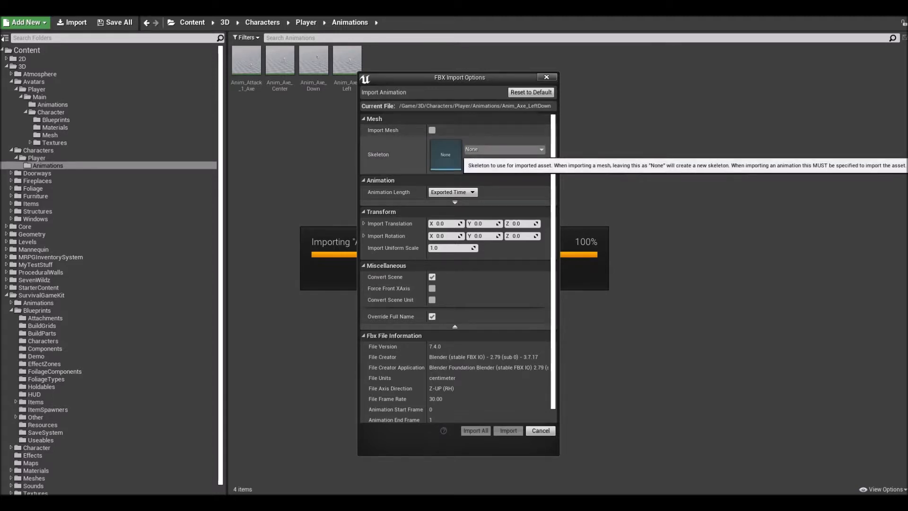
Assign SK_Player_Female_Skeleton as the skeleton, import Anim_Axe_LeftDown, and close the message log.
click(504, 149)
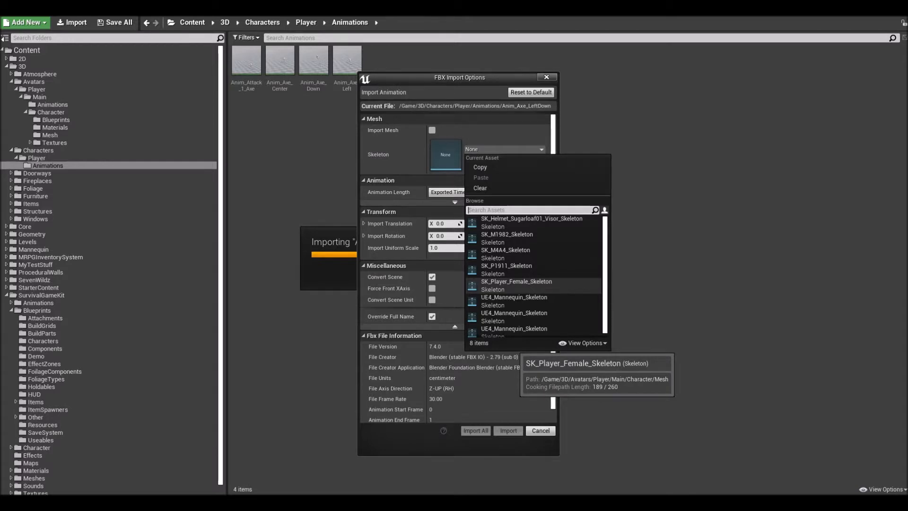
click(517, 284)
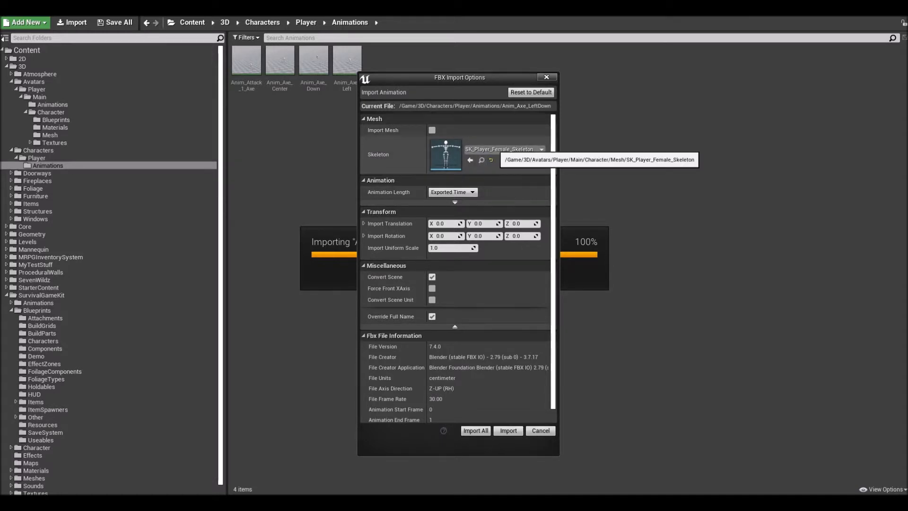
click(495, 149)
click(495, 150)
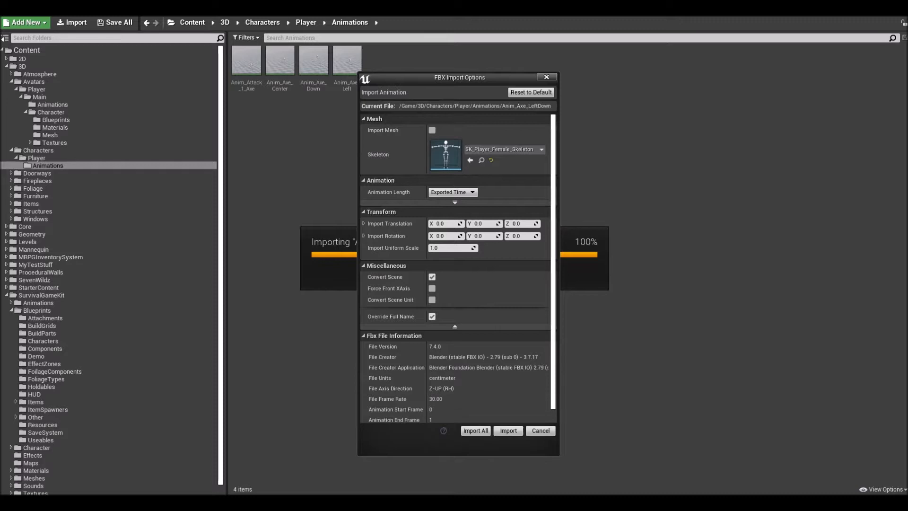
click(508, 431)
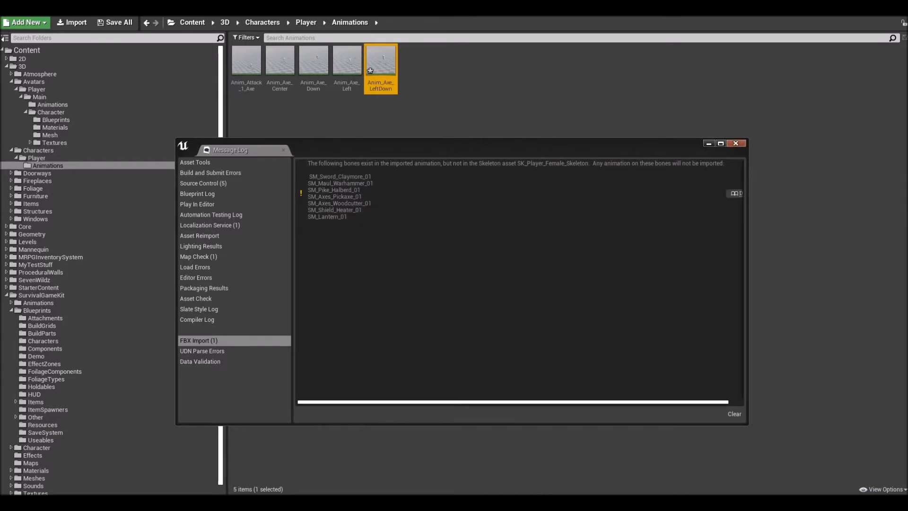
click(737, 144)
Preview Anim_Axe_LeftDown, compare it with the other axe animations and Anim_Attack_1_Axe, and close the animation editor.
double_click(380, 62)
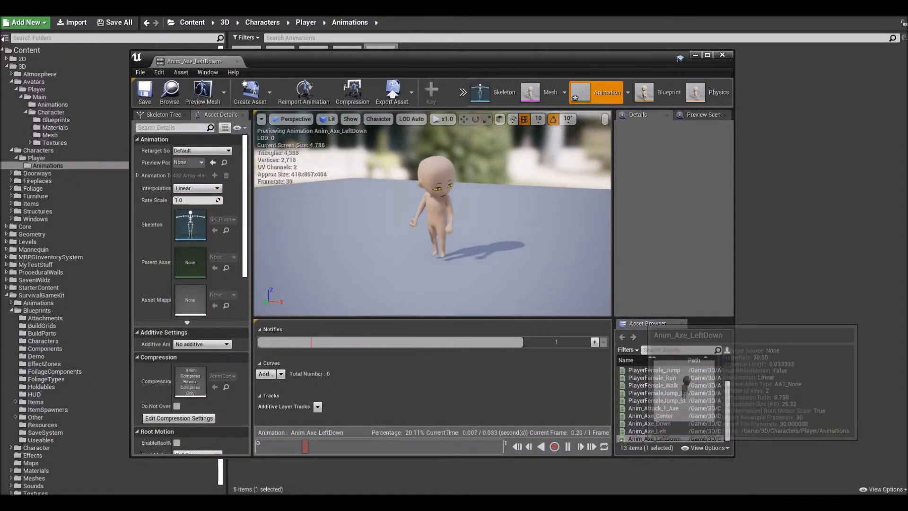
click(644, 431)
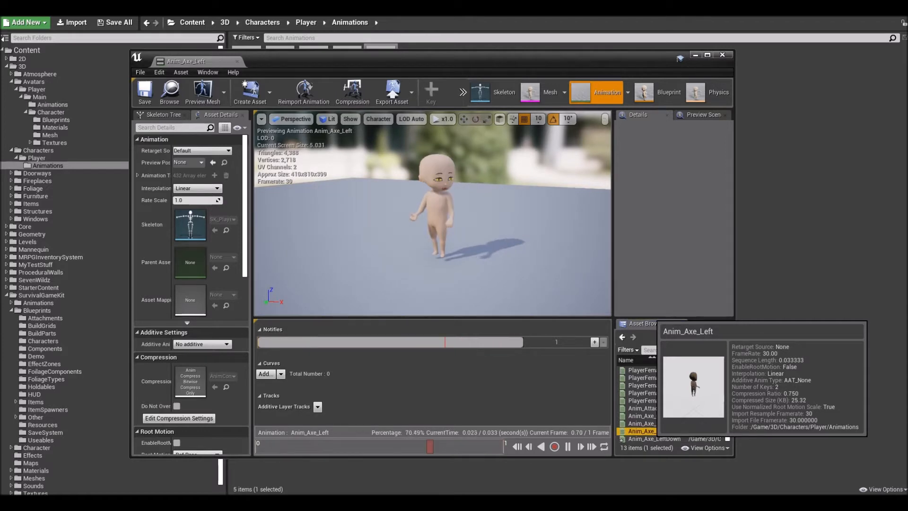
double_click(661, 424)
double_click(661, 417)
double_click(662, 409)
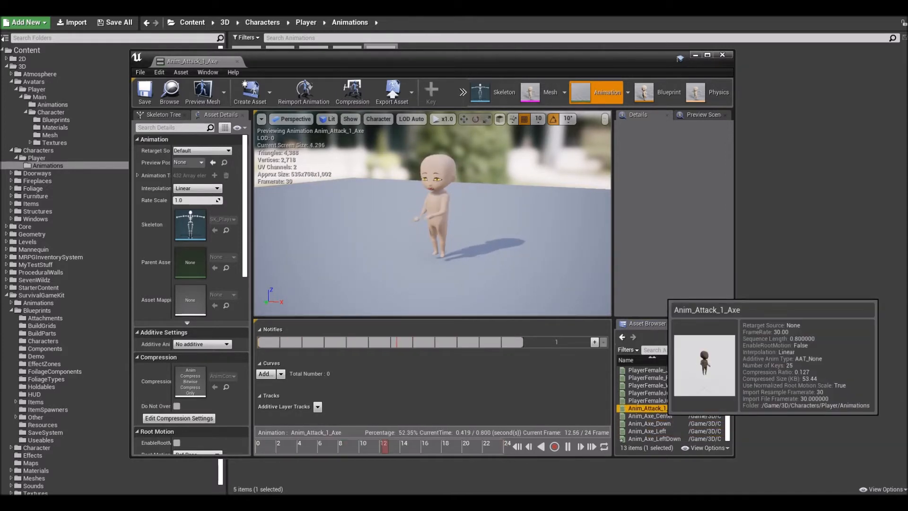
double_click(664, 416)
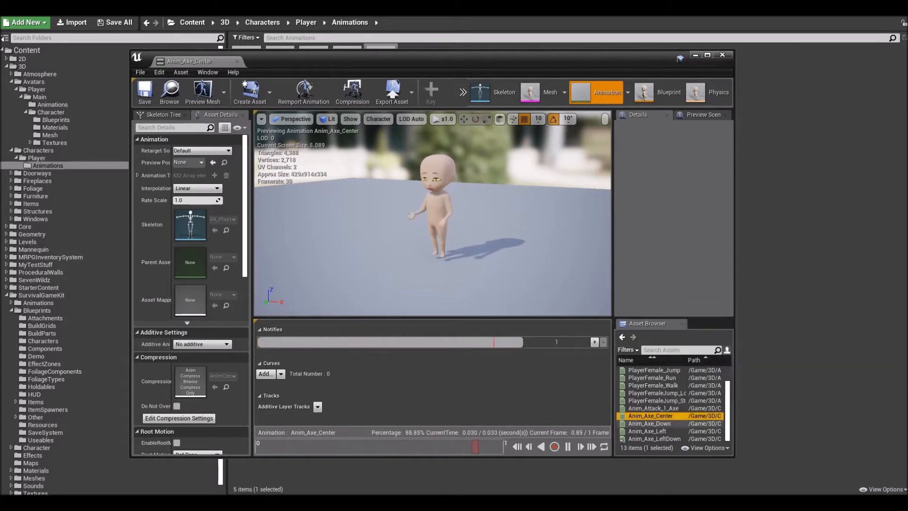
double_click(660, 424)
double_click(658, 431)
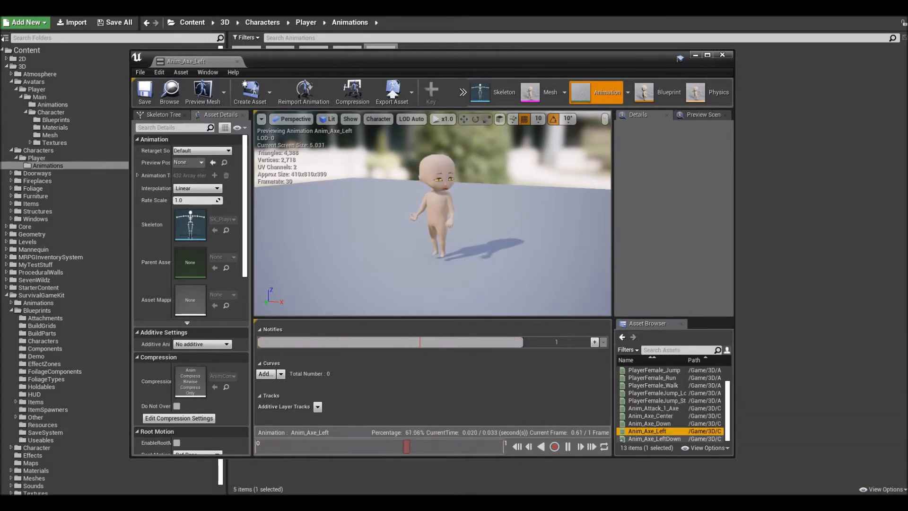
double_click(655, 438)
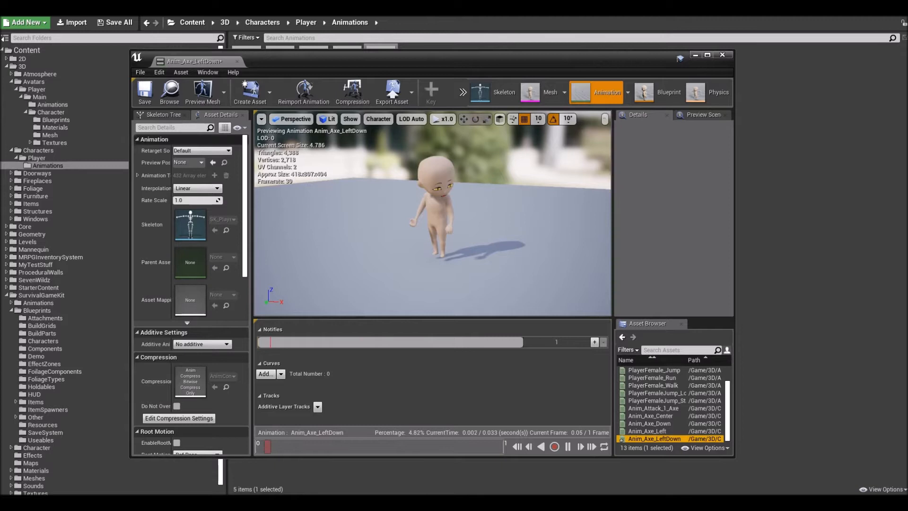
click(722, 54)
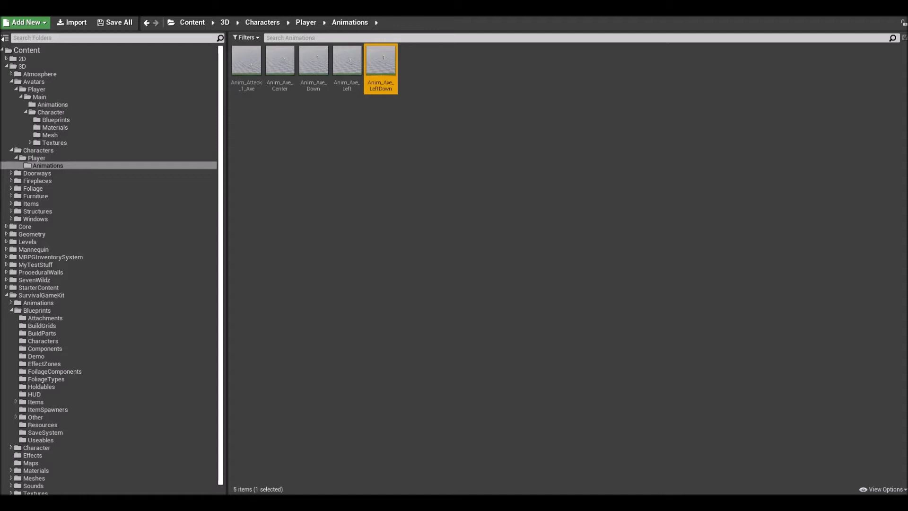
Bring up the AnswerHub page on importing a single Blender animation and review its steps, author details and answers.
drag(907, 23, 215, 62)
drag(349, 210, 519, 210)
click(519, 210)
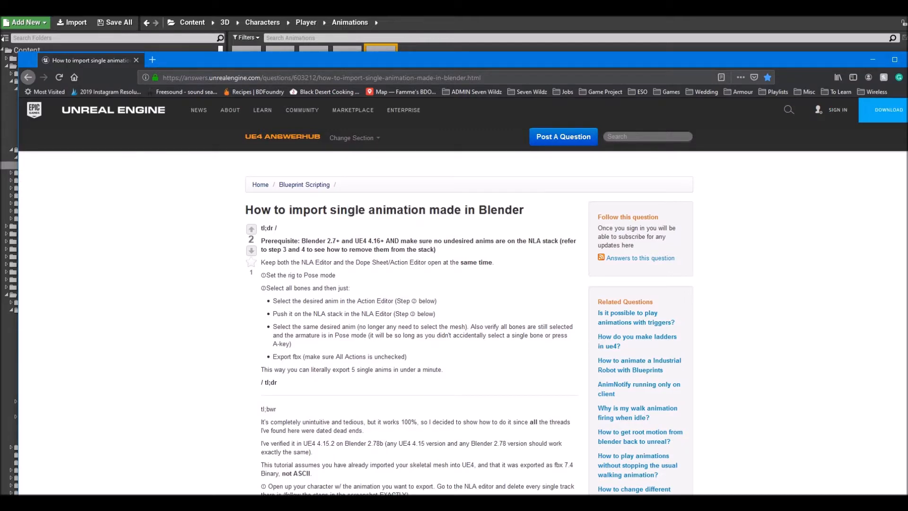
scroll(463, 297, down, 3)
scroll(462, 297, up, 3)
scroll(463, 296, down, 20)
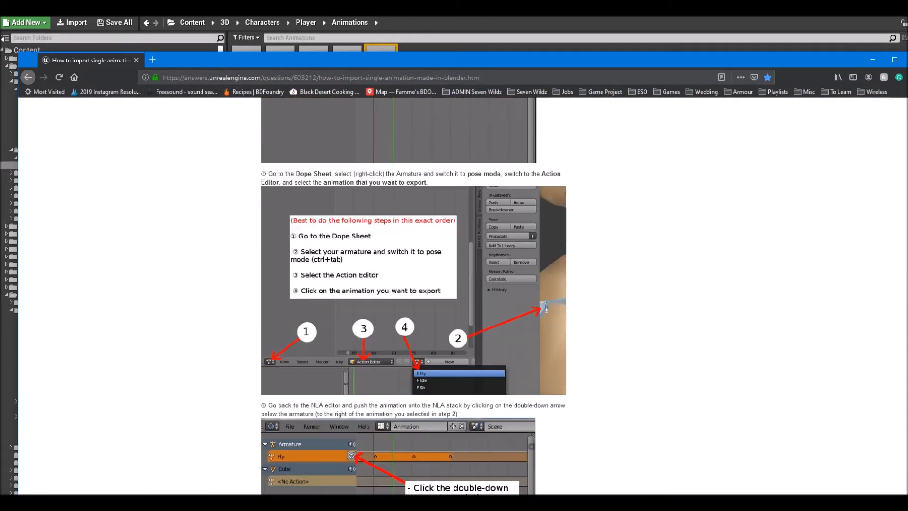
scroll(463, 297, down, 2)
scroll(463, 297, up, 2)
drag(536, 270, 489, 263)
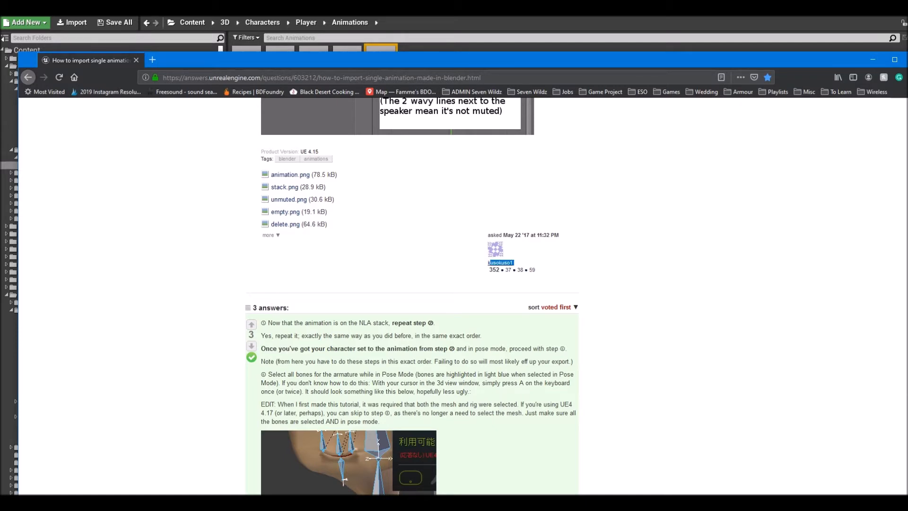
drag(511, 235, 530, 235)
scroll(529, 235, up, 20)
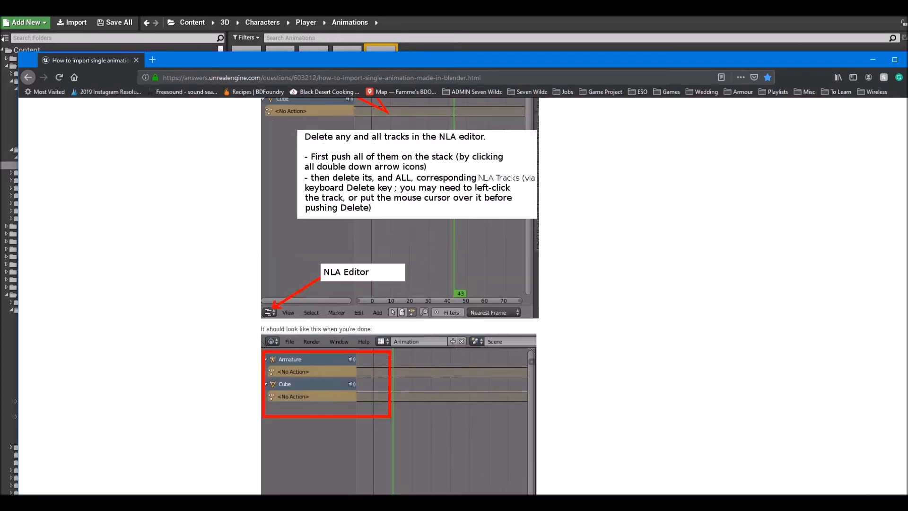
Launch a second Blender instance, examine its splash screen, and close that instance again.
mouse_move(289, 504)
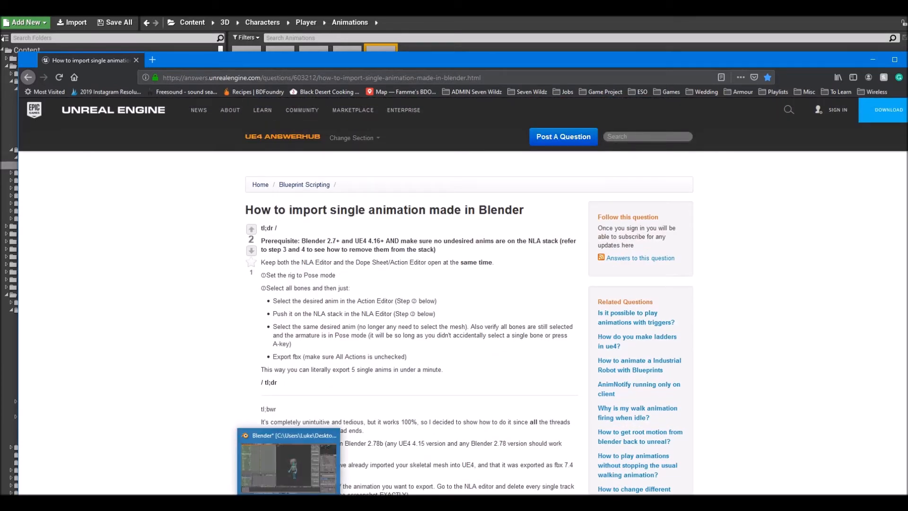
right_click(289, 503)
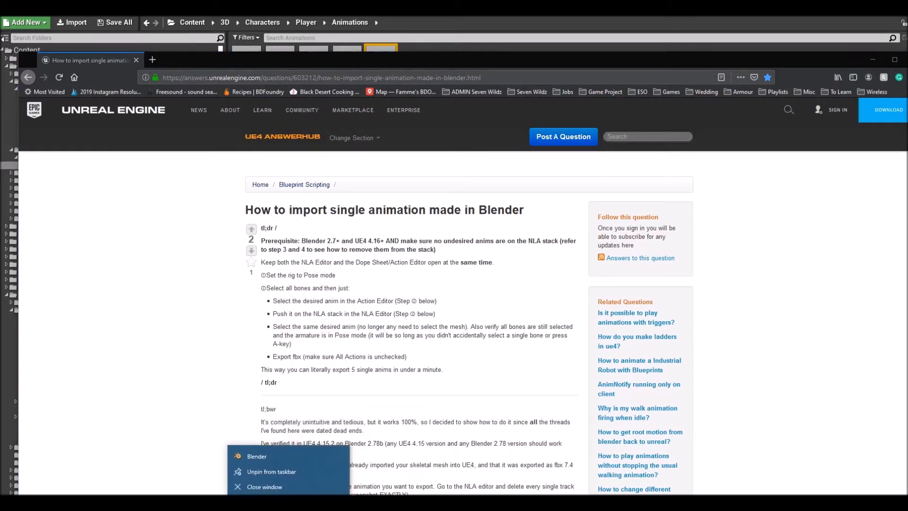
right_click(289, 504)
right_click(289, 504)
click(291, 457)
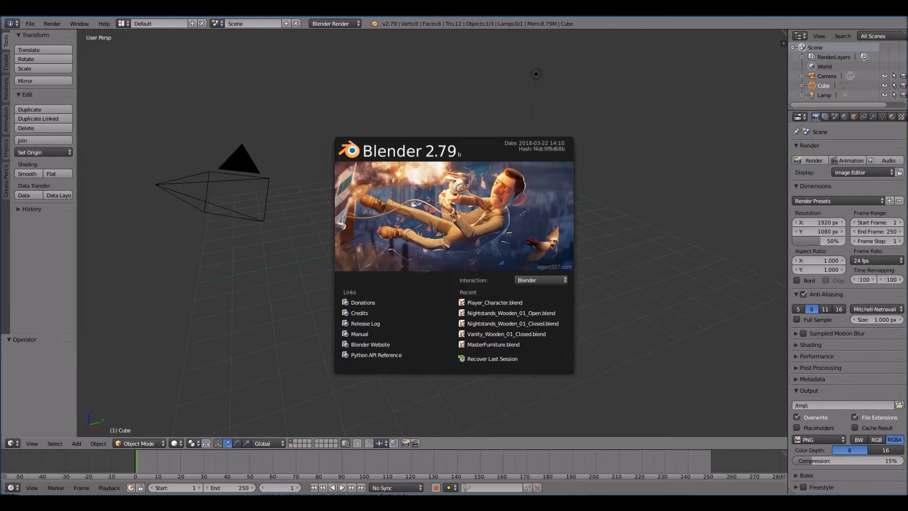
click(724, 22)
drag(723, 10, 630, 86)
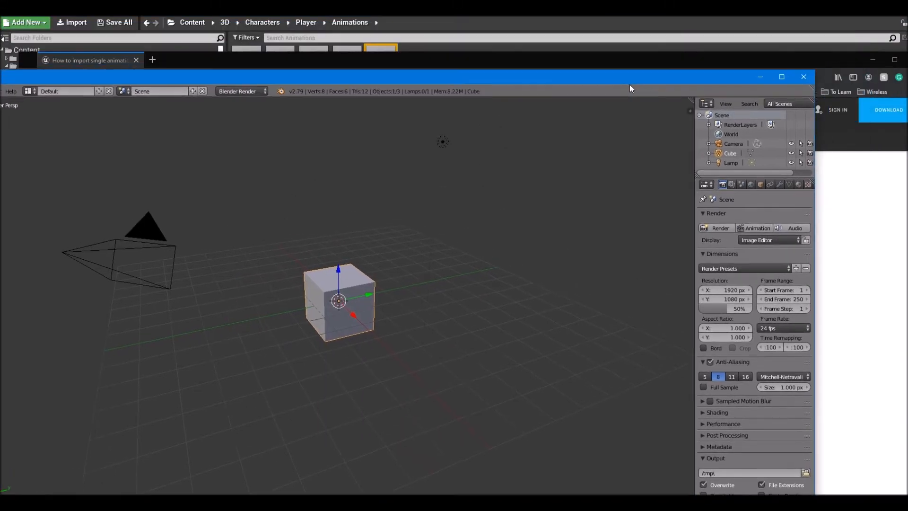
click(804, 77)
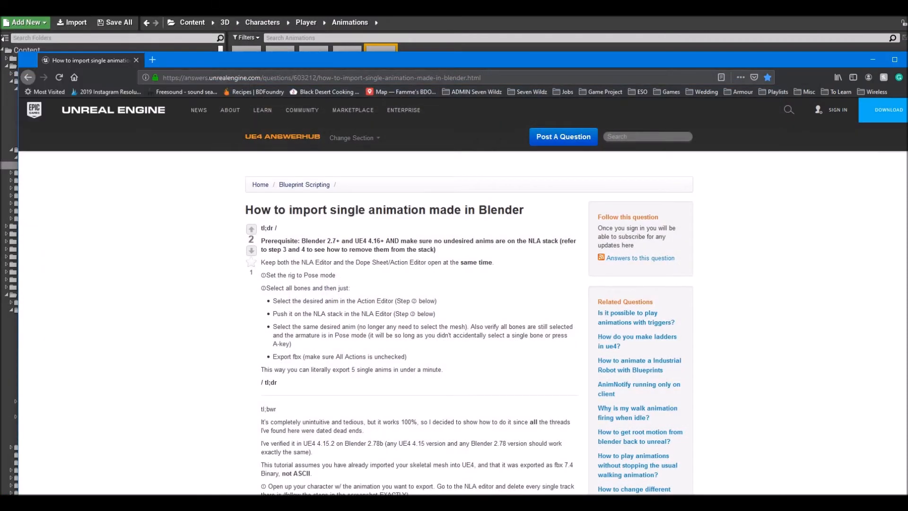
Move the browser window out of the way and return to the character rig in Blender.
drag(562, 60, 907, 47)
key(Escape)
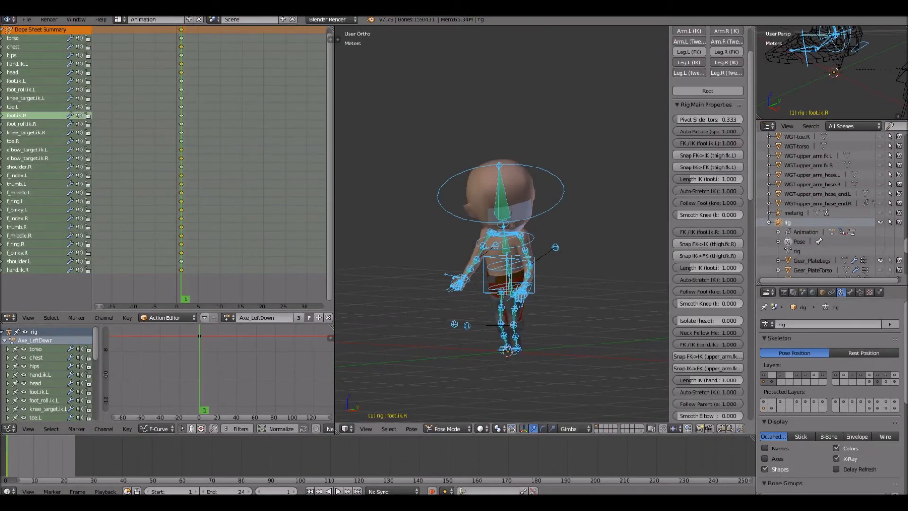
mouse_move(289, 503)
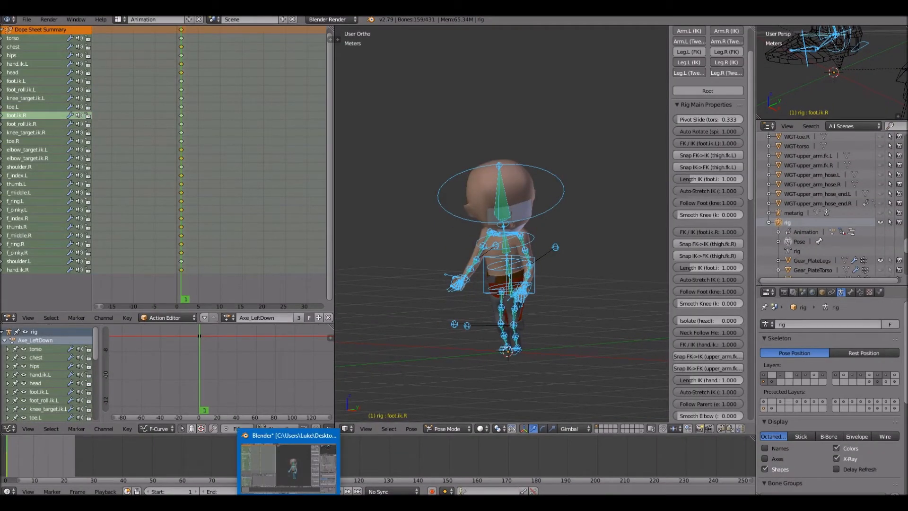